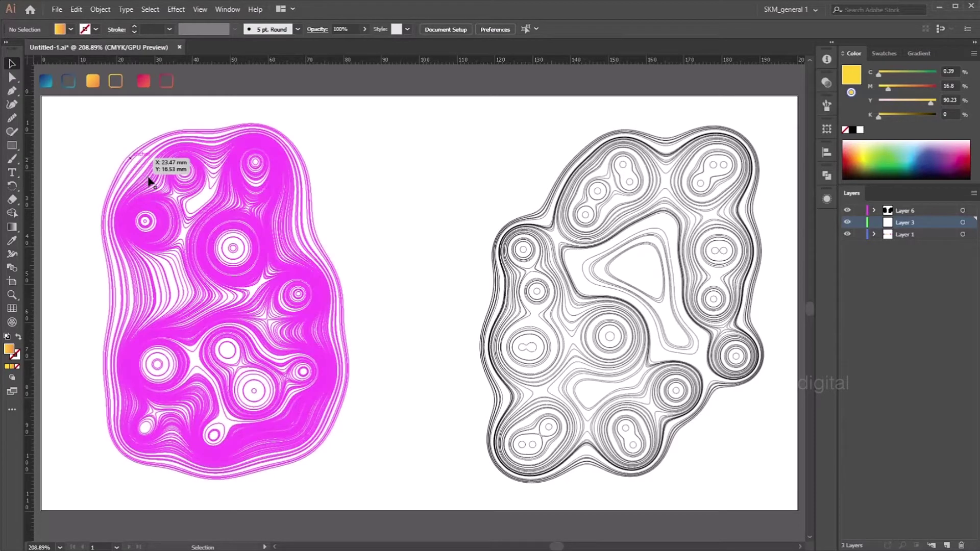
# Deselect the left contour drawing and make Layer 3 the active layer.
pyautogui.click(148, 177)
pyautogui.click(345, 133)
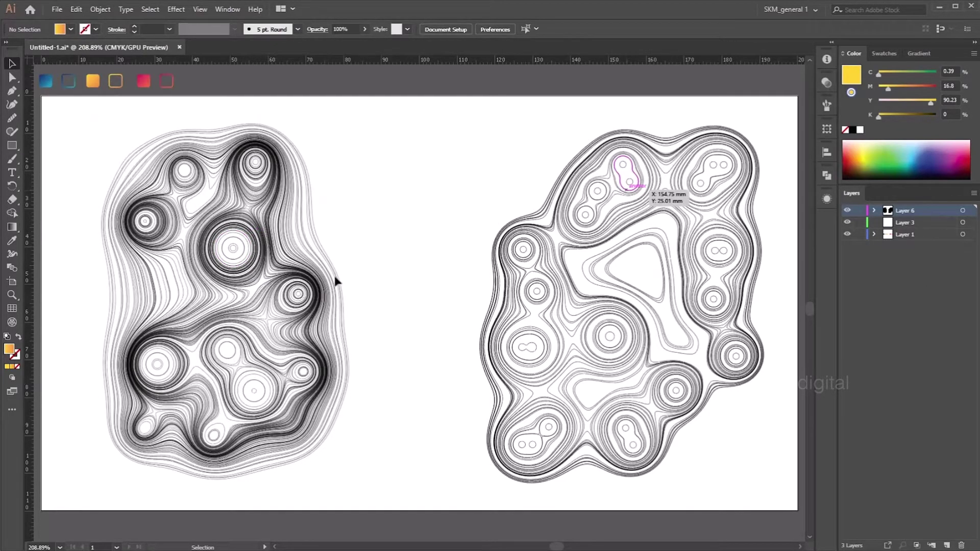
pyautogui.click(914, 222)
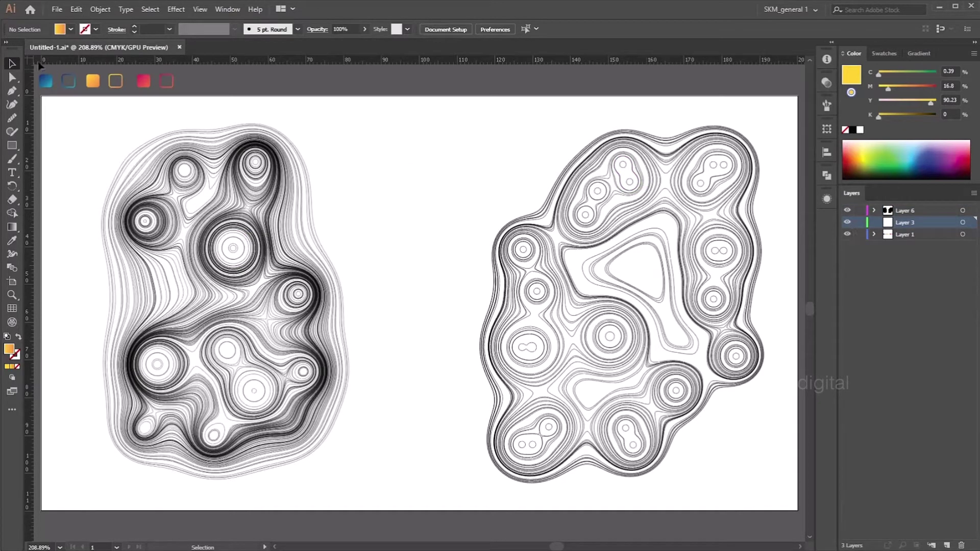
# Draw a rectangle over the artboard's left half and give it a two-stop yellow-to-orange gradient.
pyautogui.click(13, 145)
pyautogui.moveTo(41, 96); pyautogui.dragTo(419, 510)
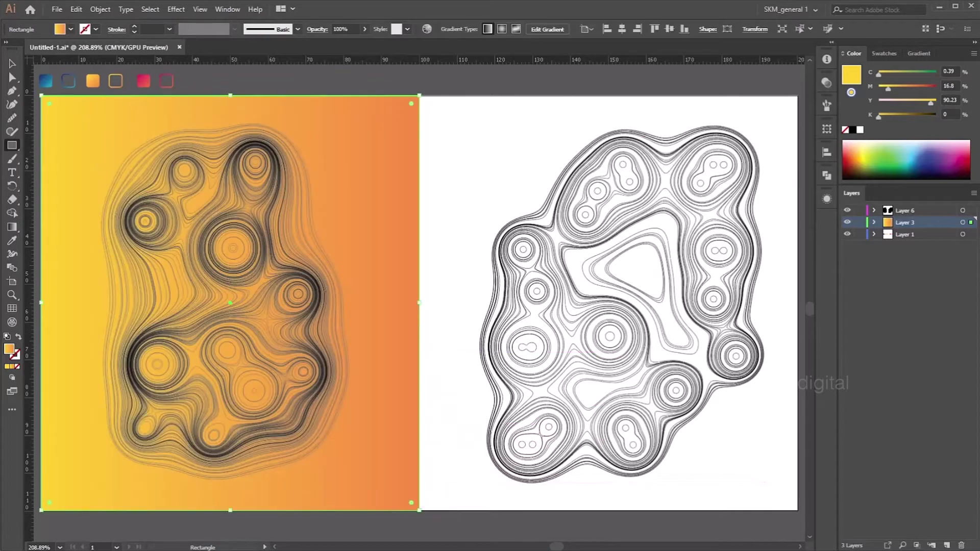
pyautogui.press('v')
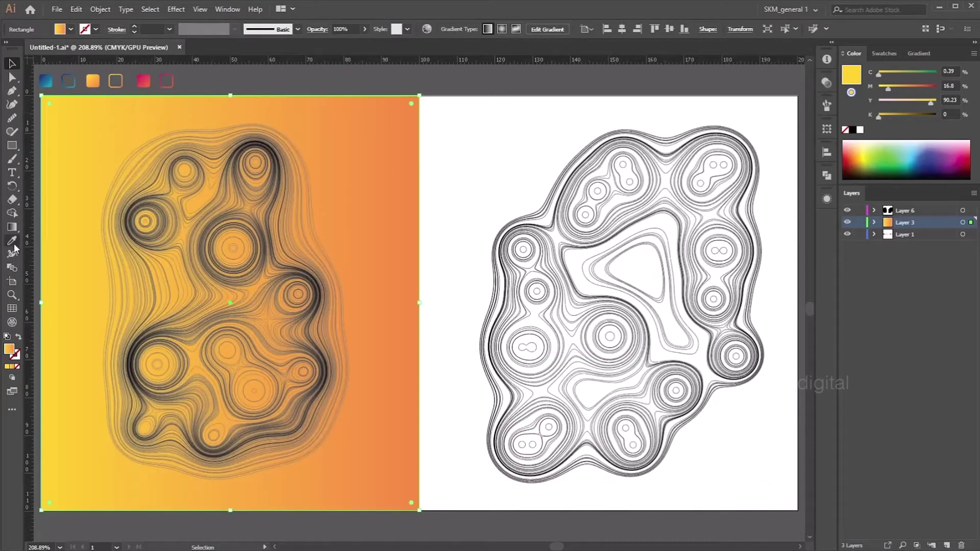
pyautogui.click(916, 53)
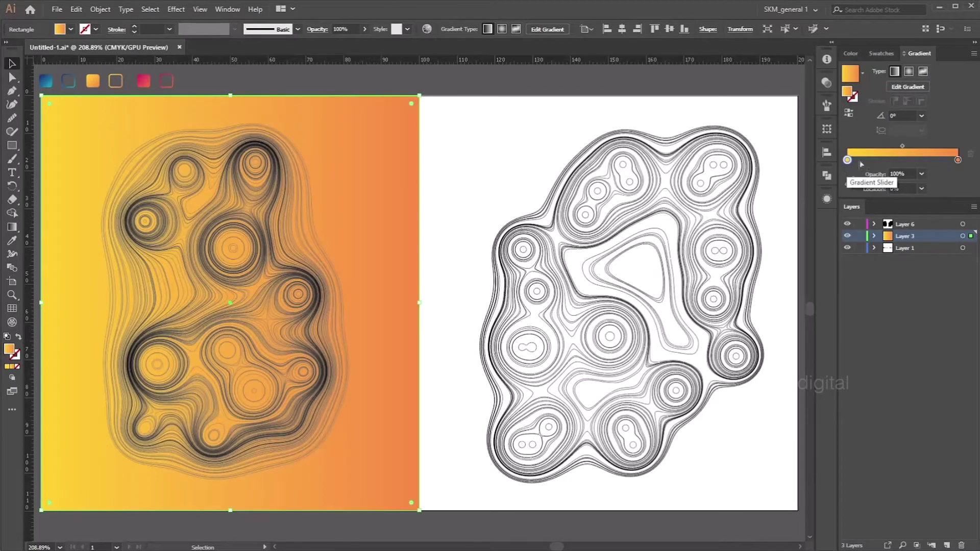
pyautogui.click(931, 161)
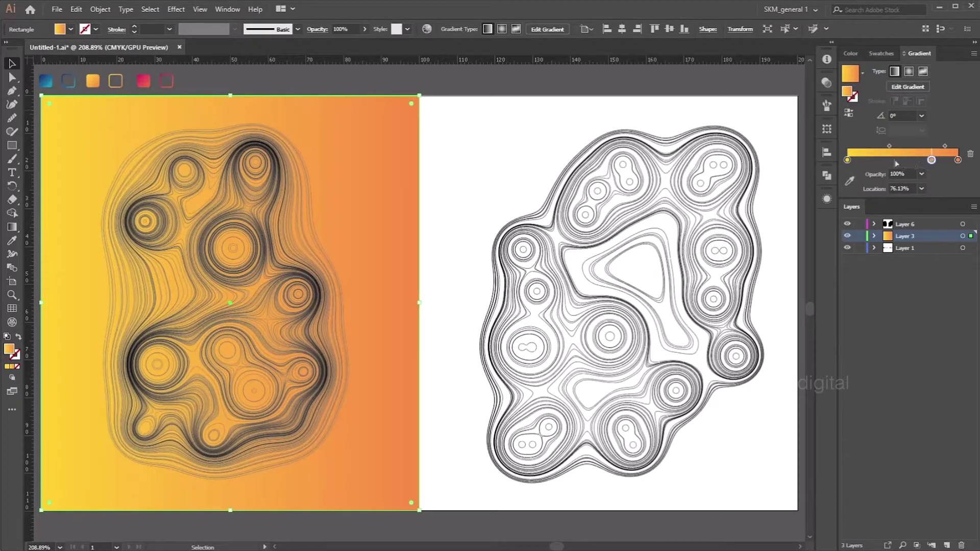
pyautogui.click(969, 153)
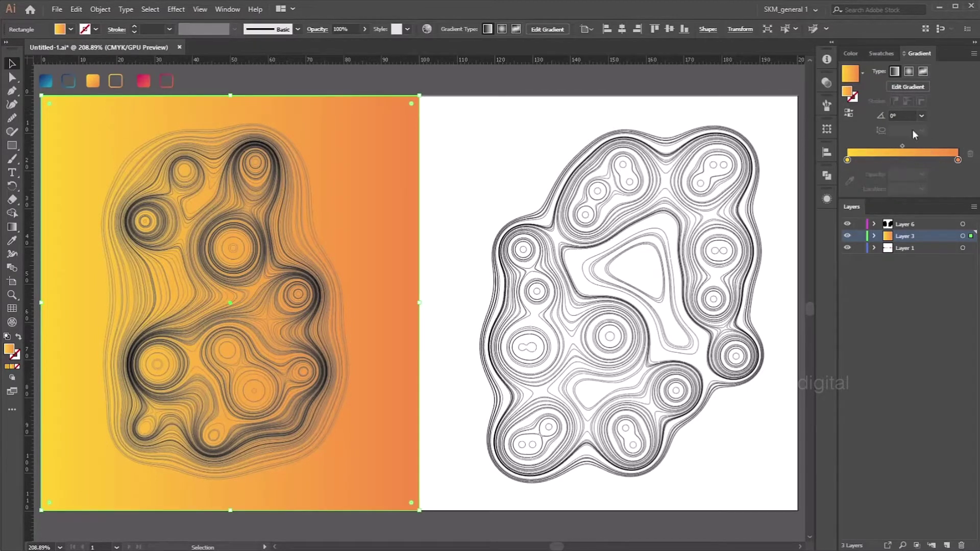
# Apply the background gradient to the left contour lines with the Eyedropper.
pyautogui.click(298, 82)
pyautogui.click(259, 155)
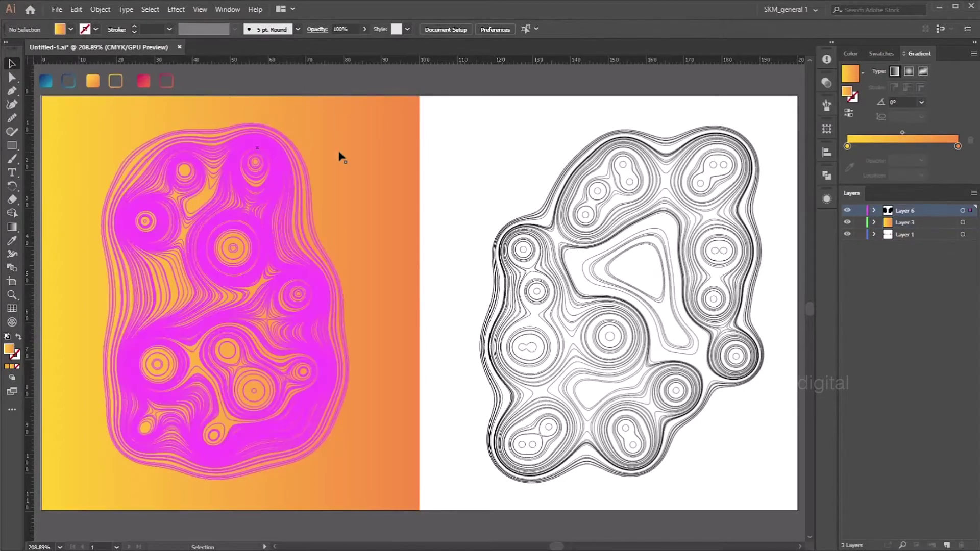
pyautogui.click(13, 241)
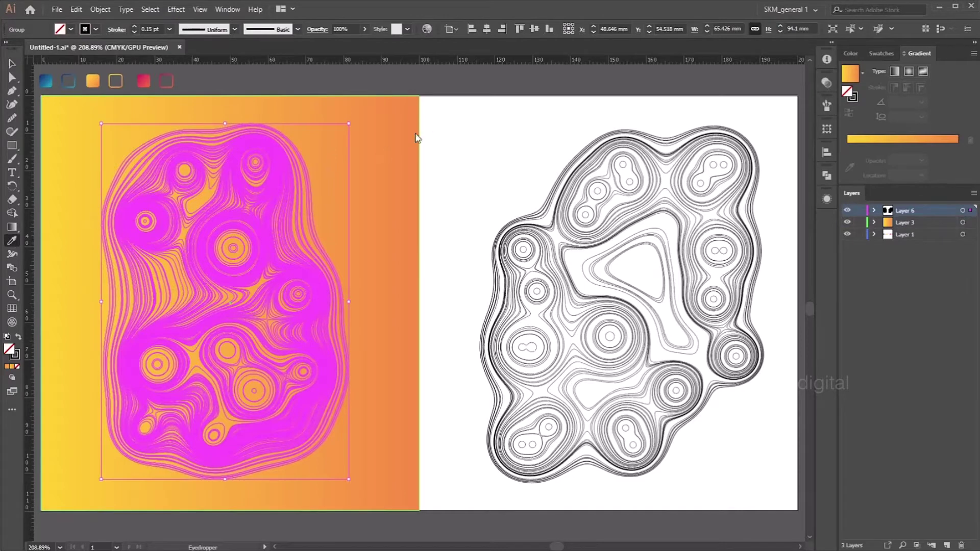
pyautogui.click(396, 118)
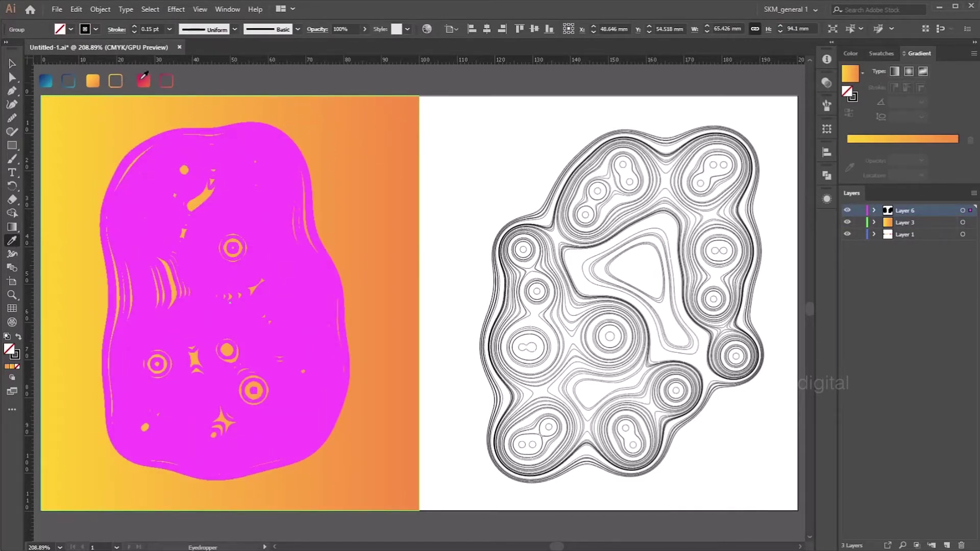
pyautogui.click(14, 63)
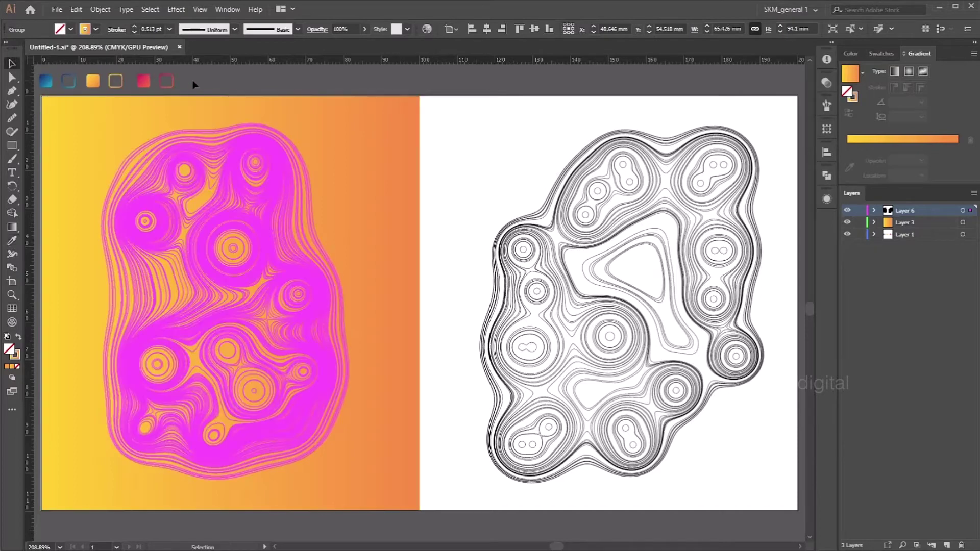
pyautogui.click(288, 83)
# Try a 0.25 pt contour stroke weight, then settle on 0.5 pt.
pyautogui.click(294, 202)
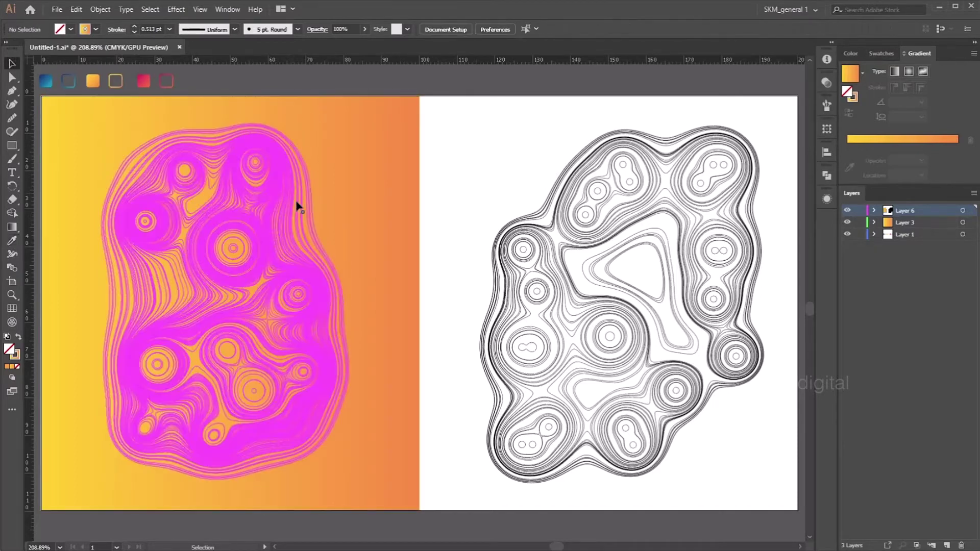
pyautogui.click(171, 29)
pyautogui.click(184, 45)
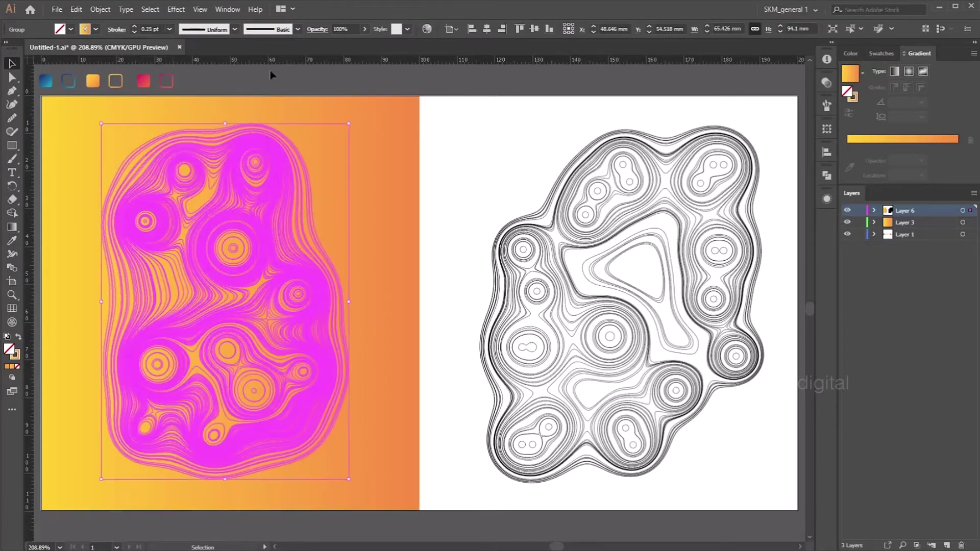
pyautogui.click(303, 87)
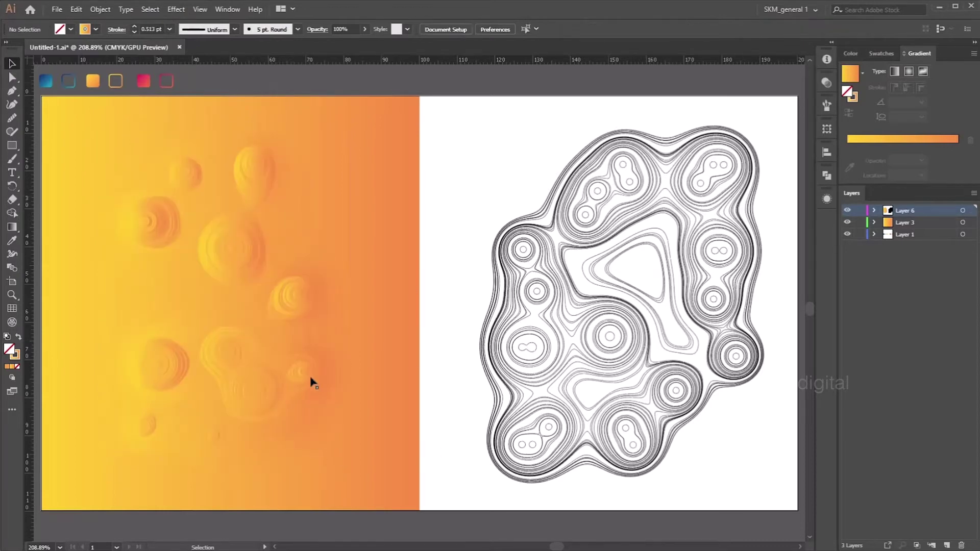
pyautogui.click(296, 181)
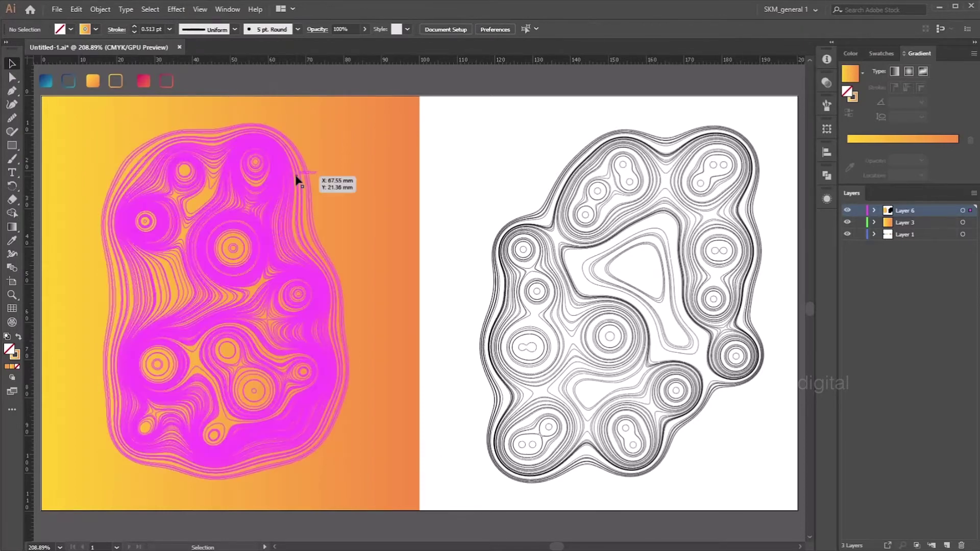
pyautogui.click(170, 30)
pyautogui.click(180, 49)
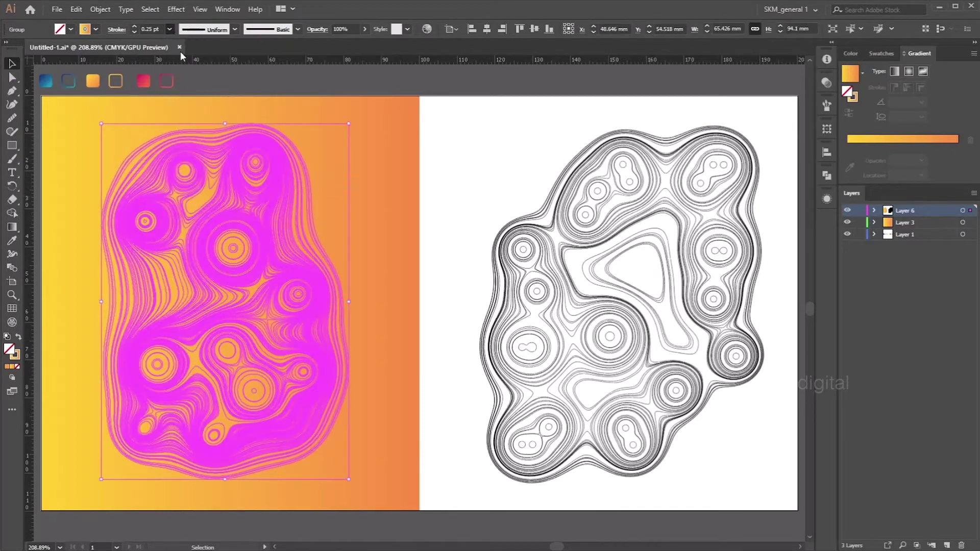
pyautogui.click(380, 94)
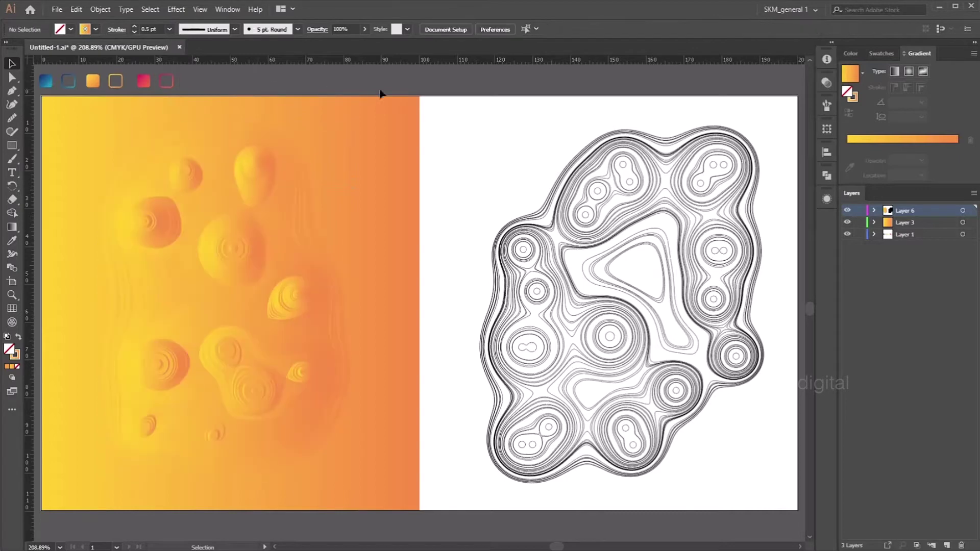
pyautogui.click(335, 303)
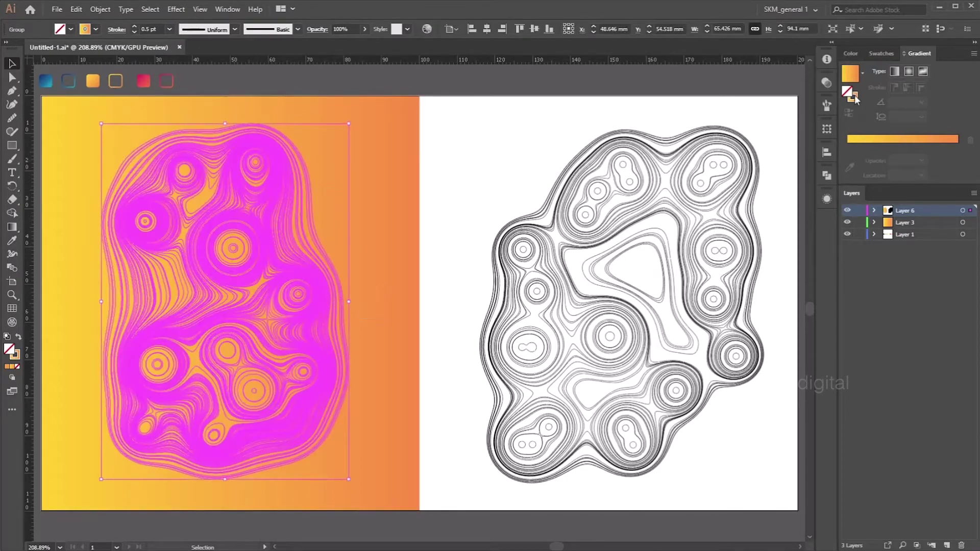
pyautogui.click(854, 97)
# Reverse the contours' stroke gradient and try a 0.25 pt stroke weight.
pyautogui.click(848, 114)
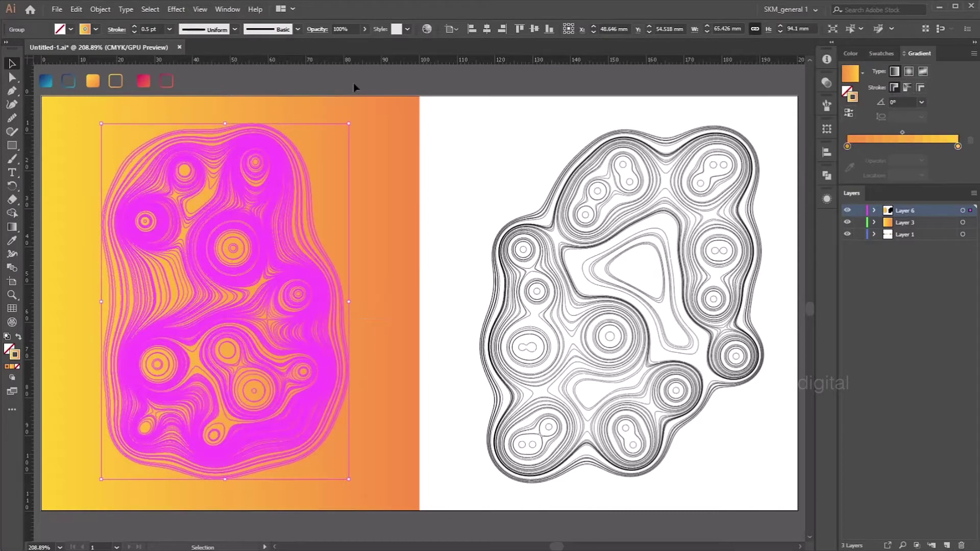
pyautogui.click(368, 90)
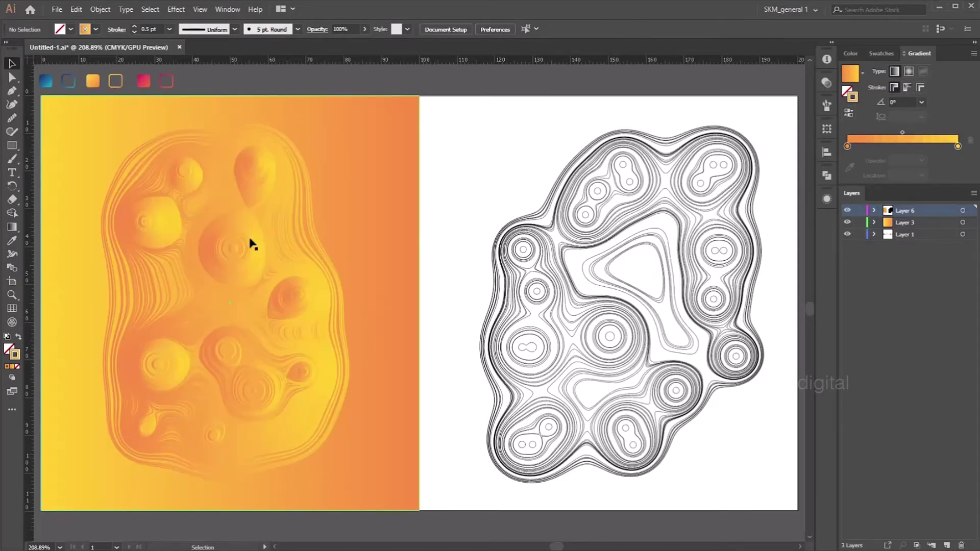
pyautogui.click(277, 228)
pyautogui.click(169, 29)
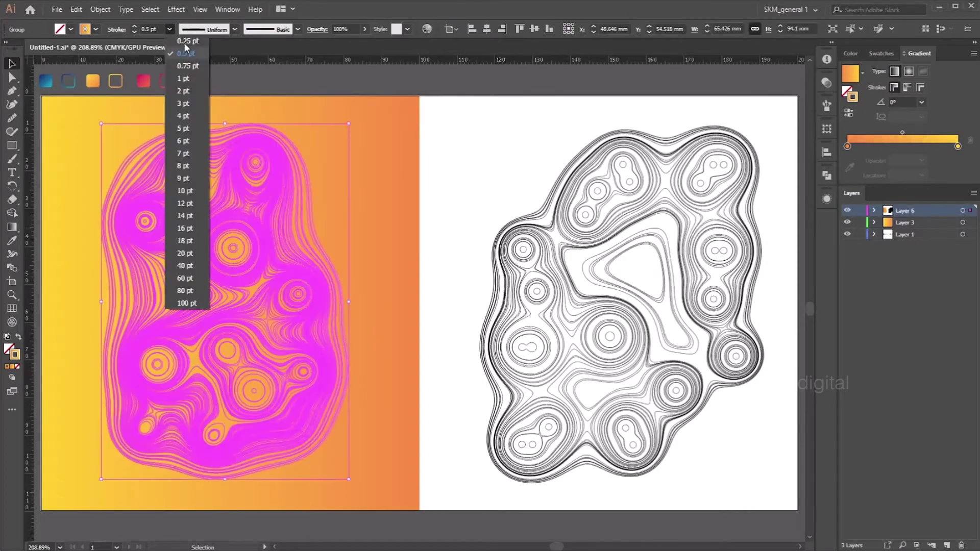
pyautogui.click(184, 41)
pyautogui.click(547, 93)
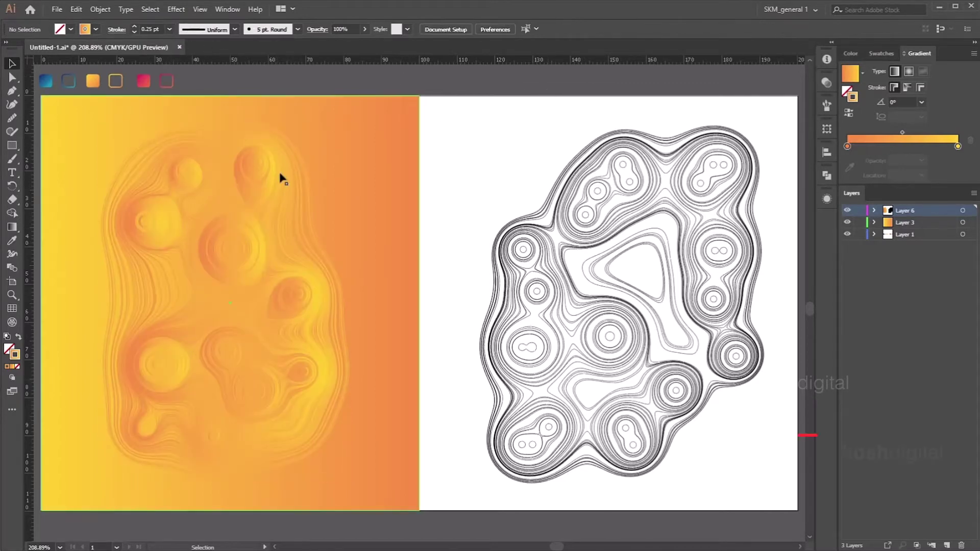
# Restore the yellow-to-orange stroke gradient, set 0.35 pt strokes, and reactivate Layer 3.
pyautogui.click(292, 172)
pyautogui.click(849, 113)
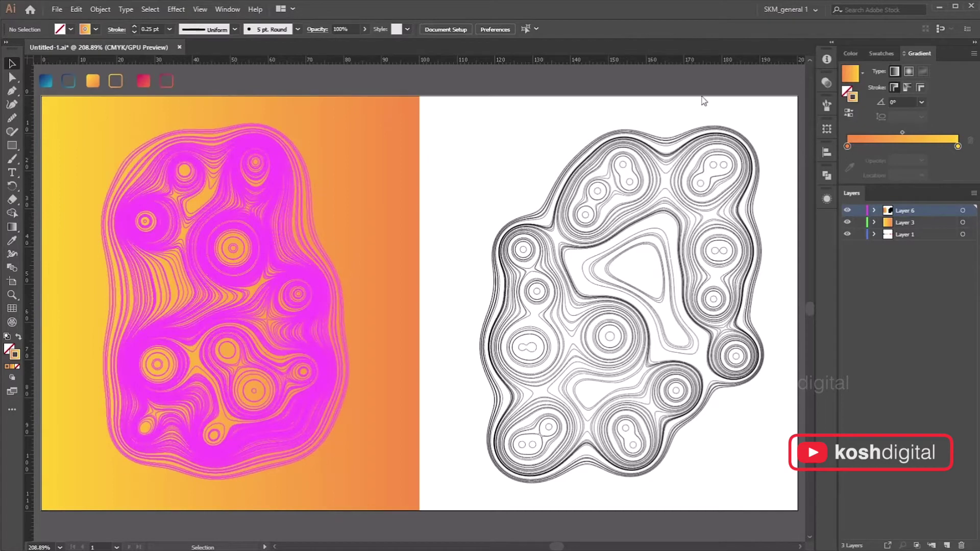
pyautogui.click(393, 89)
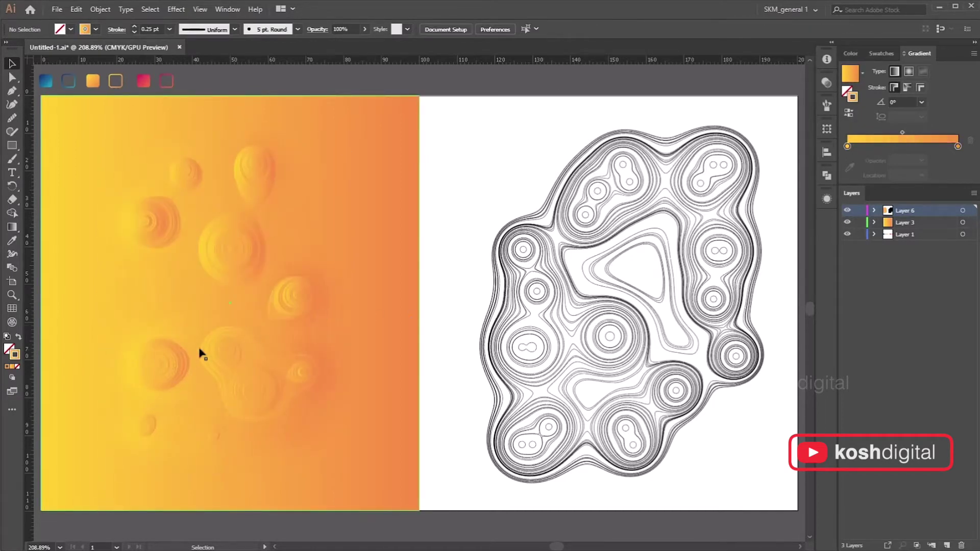
pyautogui.click(289, 174)
pyautogui.click(147, 29)
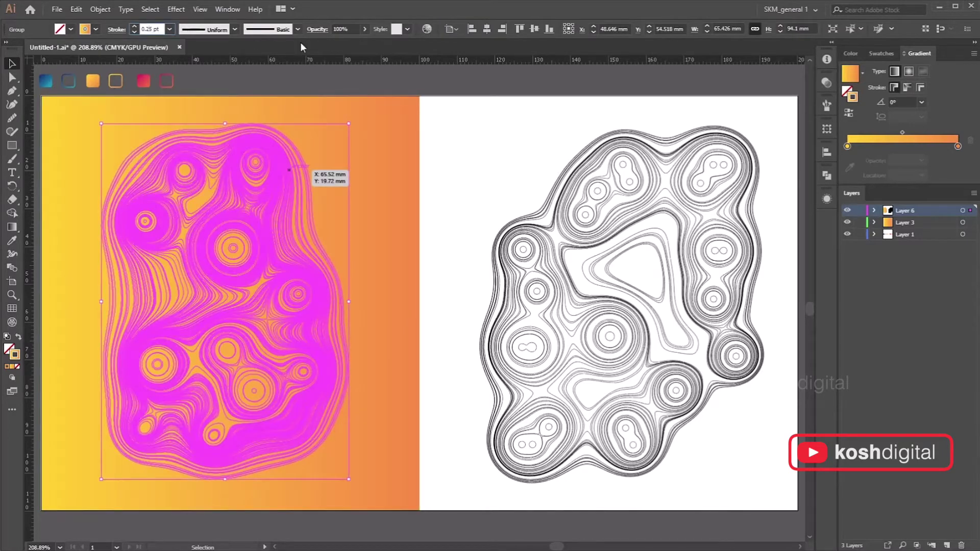
pyautogui.press('BackSpace')
pyautogui.write('3')
pyautogui.press('Return')
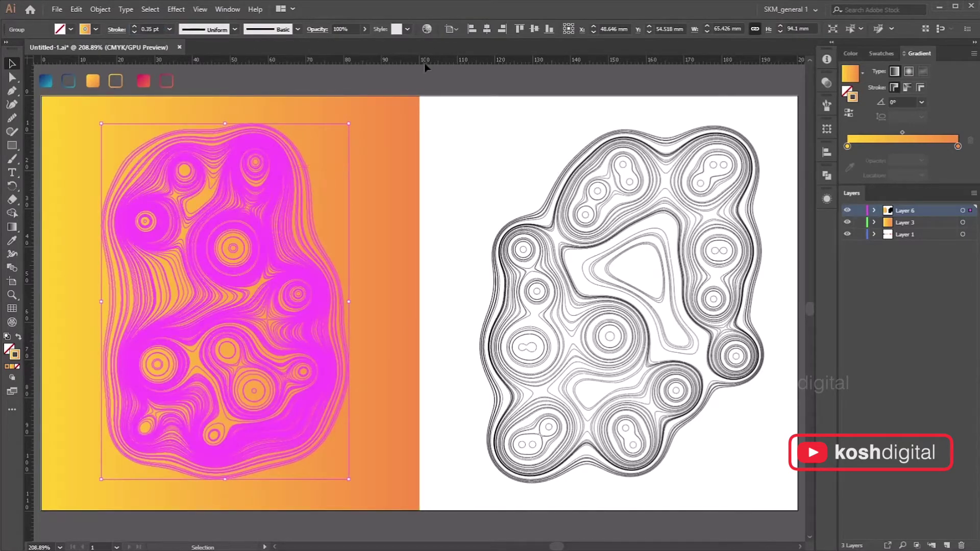
pyautogui.click(423, 75)
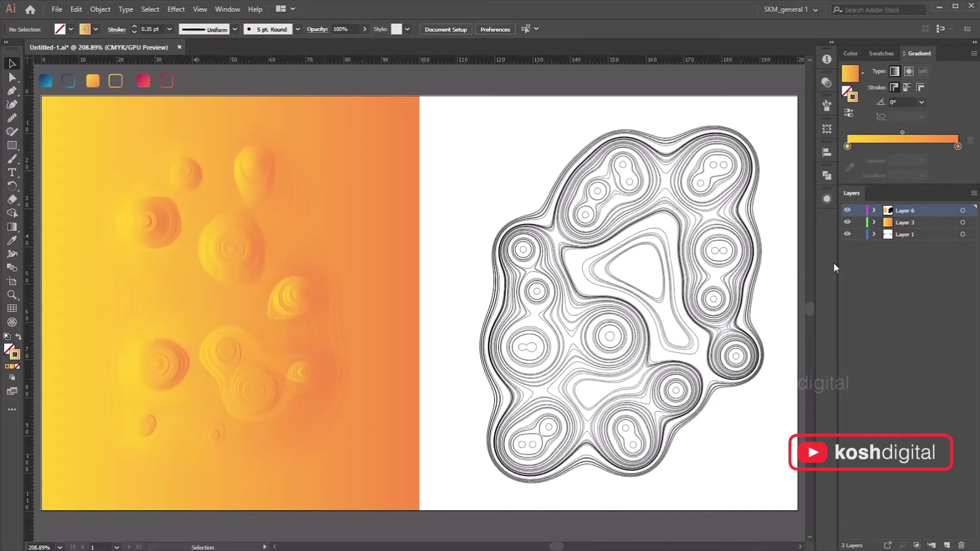
pyautogui.click(910, 225)
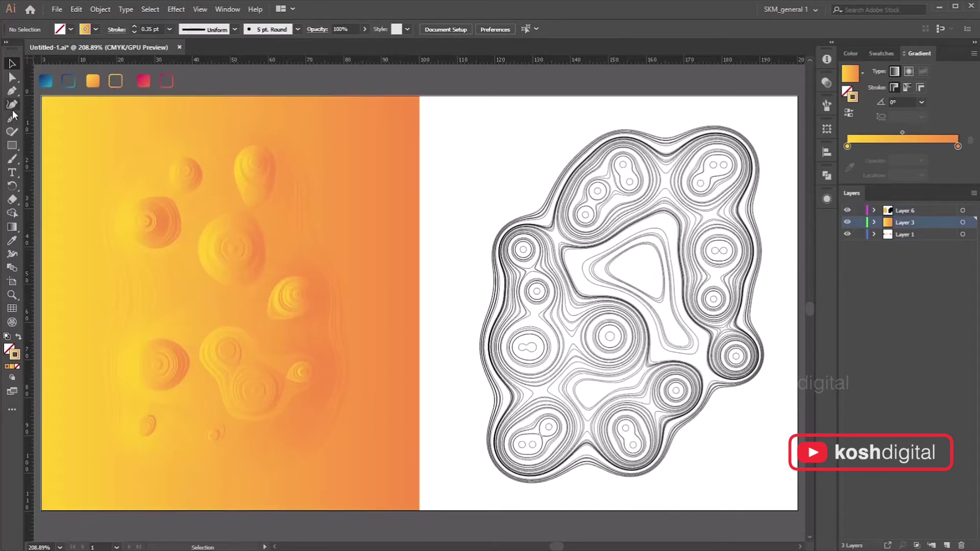
pyautogui.click(14, 145)
pyautogui.moveTo(414, 98); pyautogui.dragTo(798, 509)
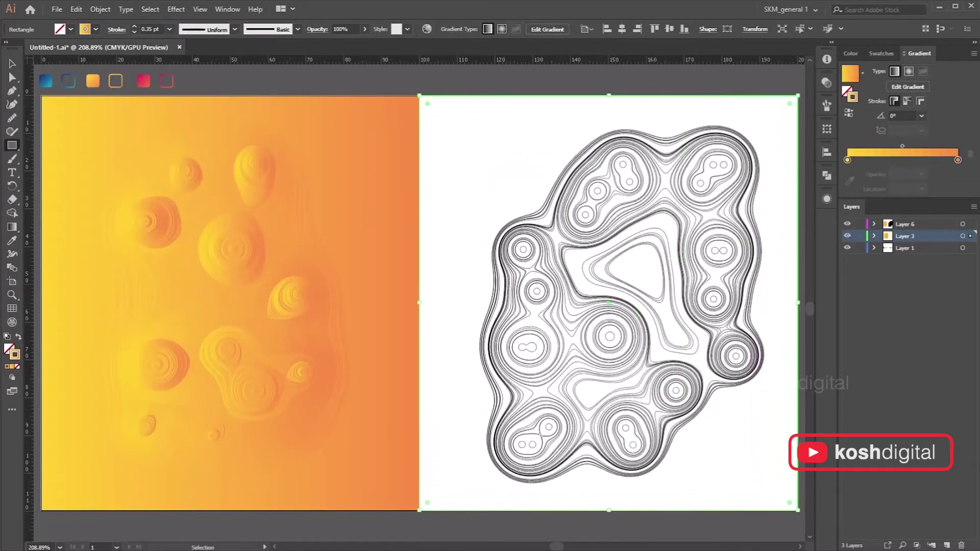
pyautogui.click(11, 240)
pyautogui.click(46, 81)
pyautogui.press('v')
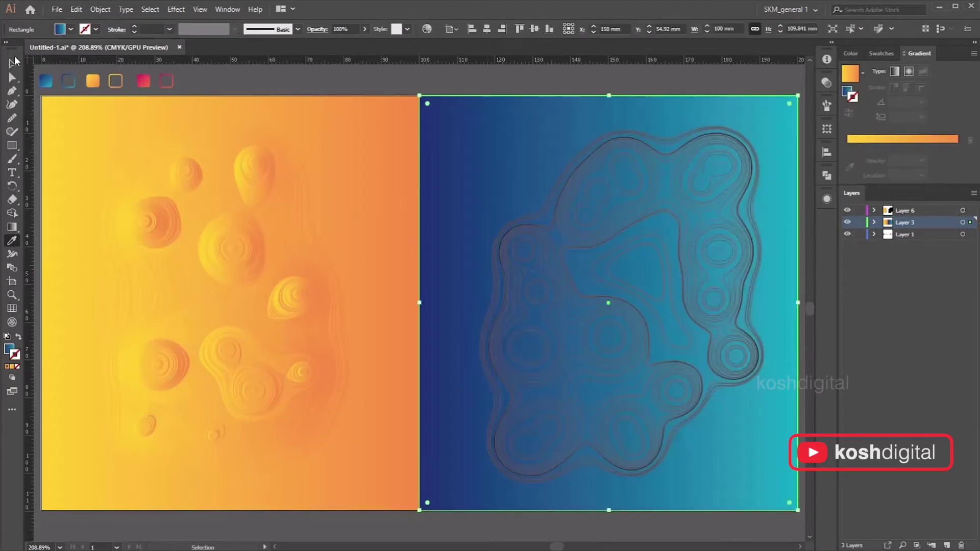
pyautogui.click(372, 76)
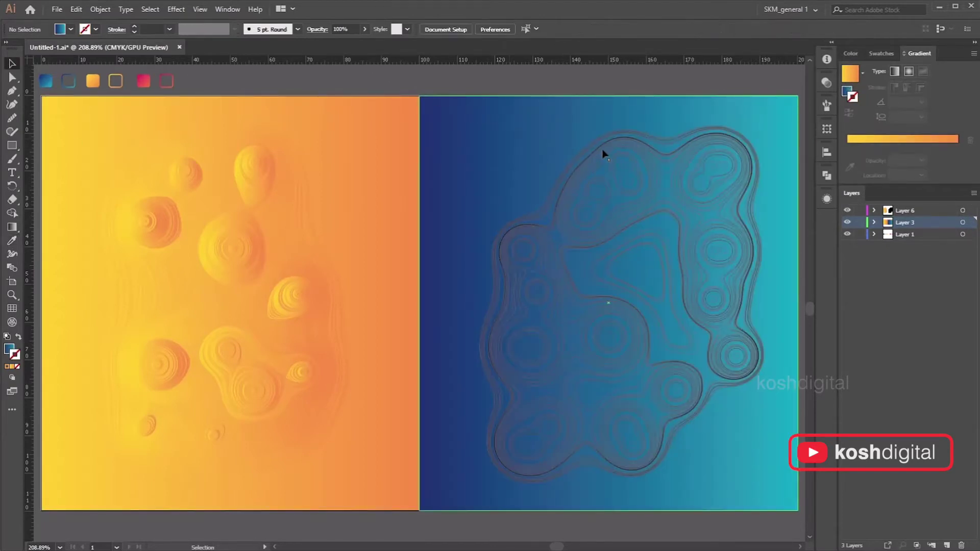
pyautogui.click(575, 147)
pyautogui.click(486, 115)
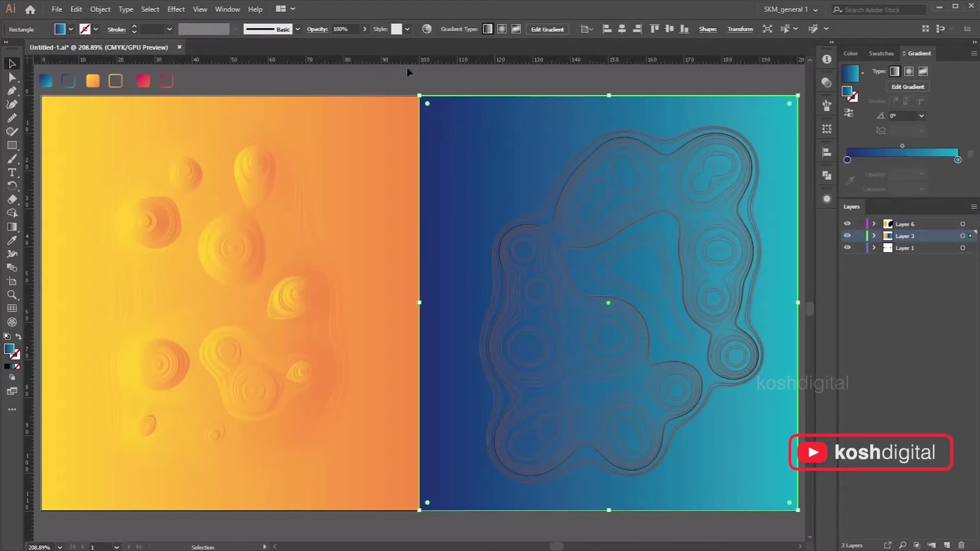
# Apply the blue gradient swatch to the right contour group's strokes with the Eyedropper.
pyautogui.click(37, 85)
pyautogui.click(687, 177)
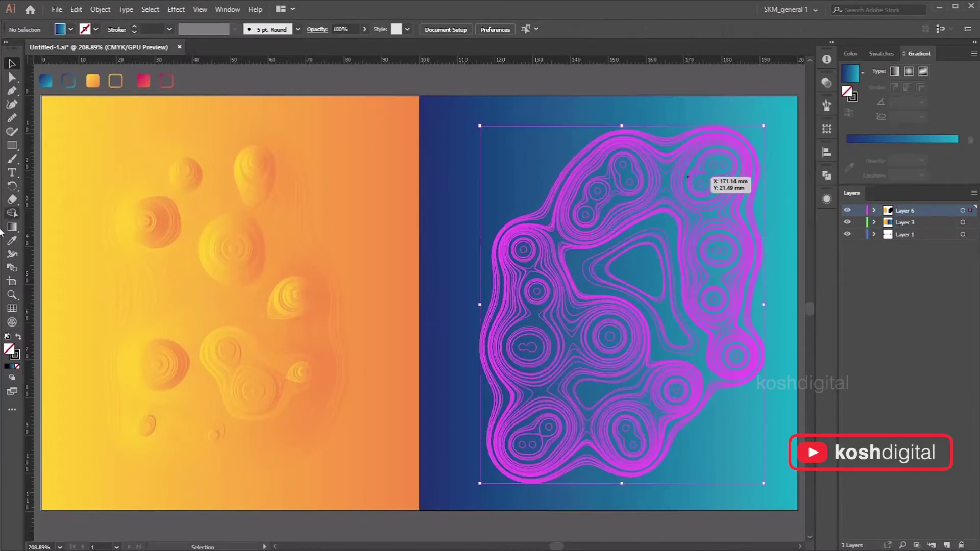
pyautogui.click(12, 240)
pyautogui.click(68, 80)
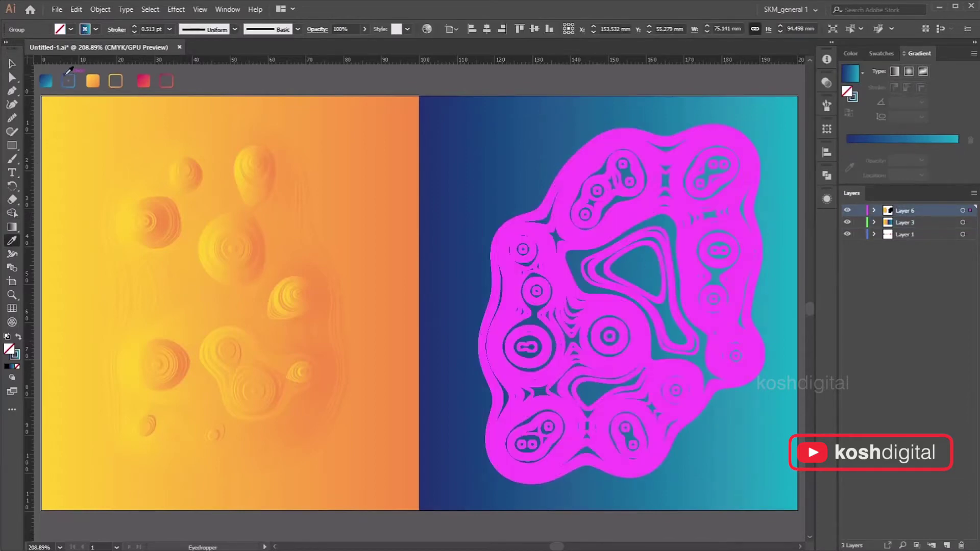
pyautogui.click(14, 64)
pyautogui.click(491, 83)
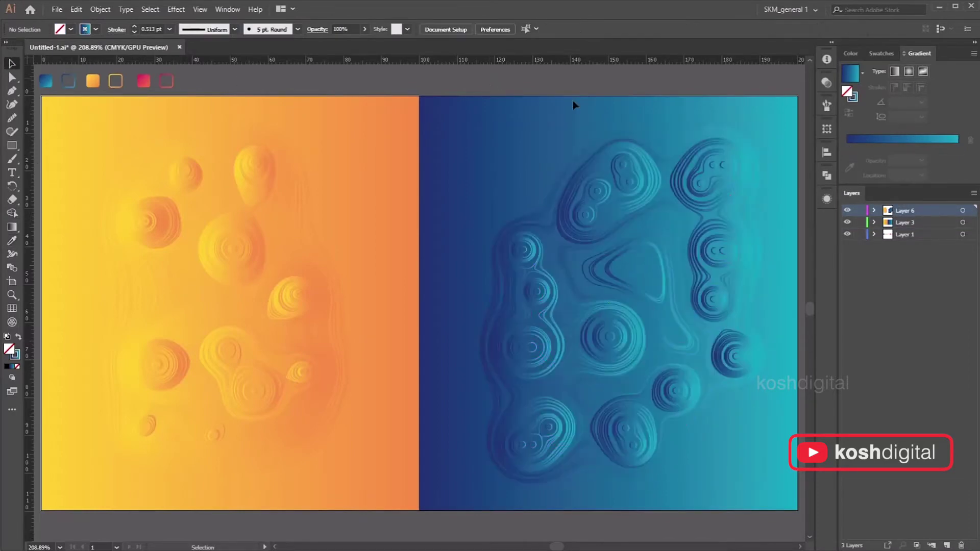
# Set the right contour group's stroke weight to 0.25 pt.
pyautogui.click(725, 228)
pyautogui.click(170, 29)
pyautogui.click(184, 36)
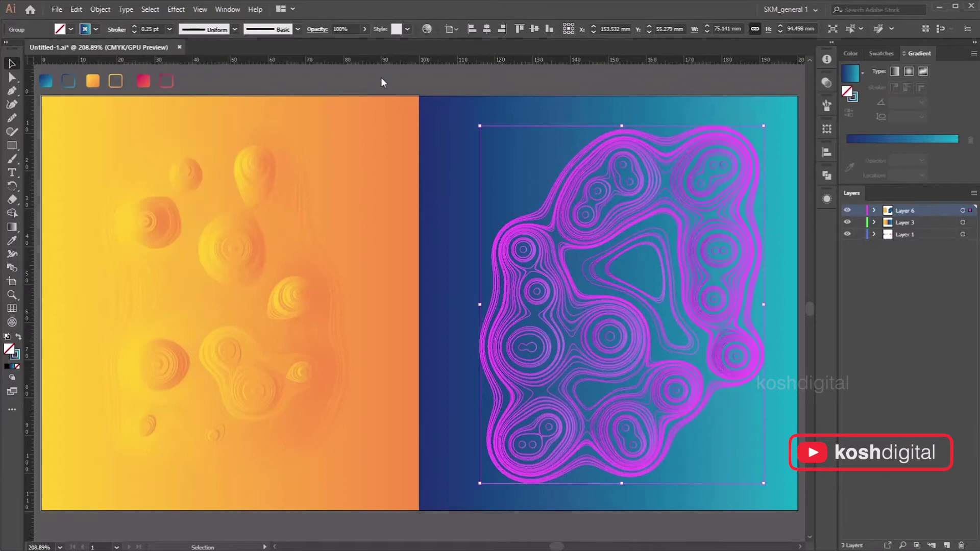
pyautogui.hotkey('ctrl', 'shift', 'a')
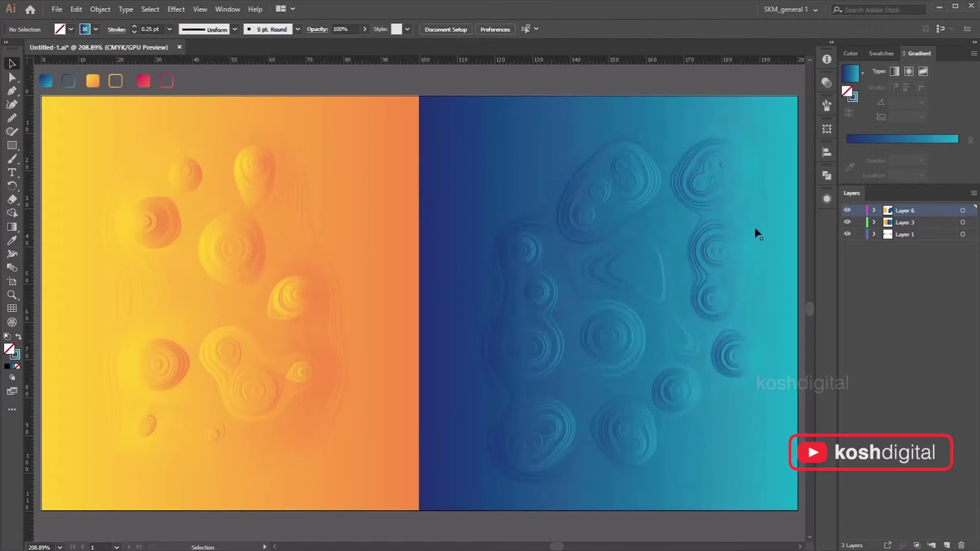
pyautogui.click(735, 217)
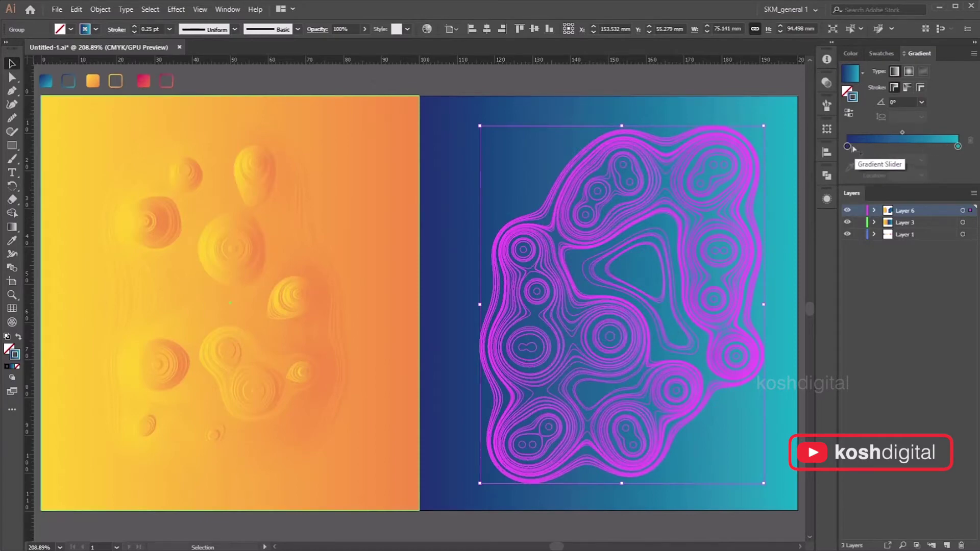
pyautogui.click(718, 86)
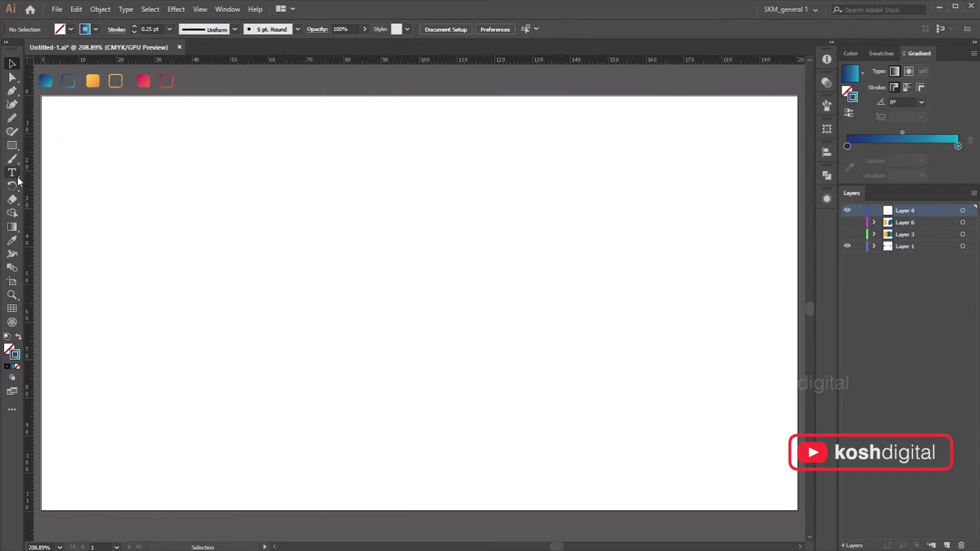
# Draw a large star across the page and round all its corners.
pyautogui.click(12, 146)
pyautogui.click(43, 186)
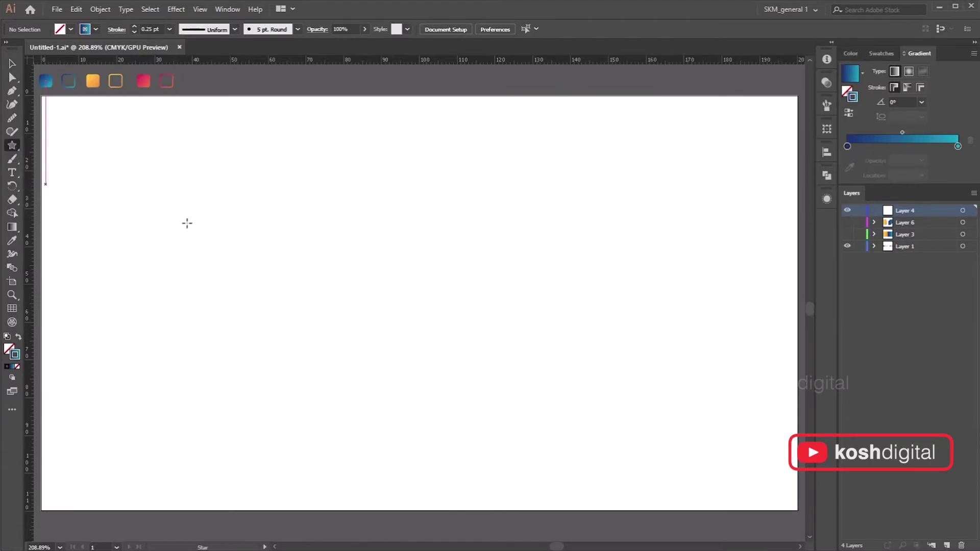
pyautogui.moveTo(366, 247); pyautogui.dragTo(510, 388)
pyautogui.click(12, 64)
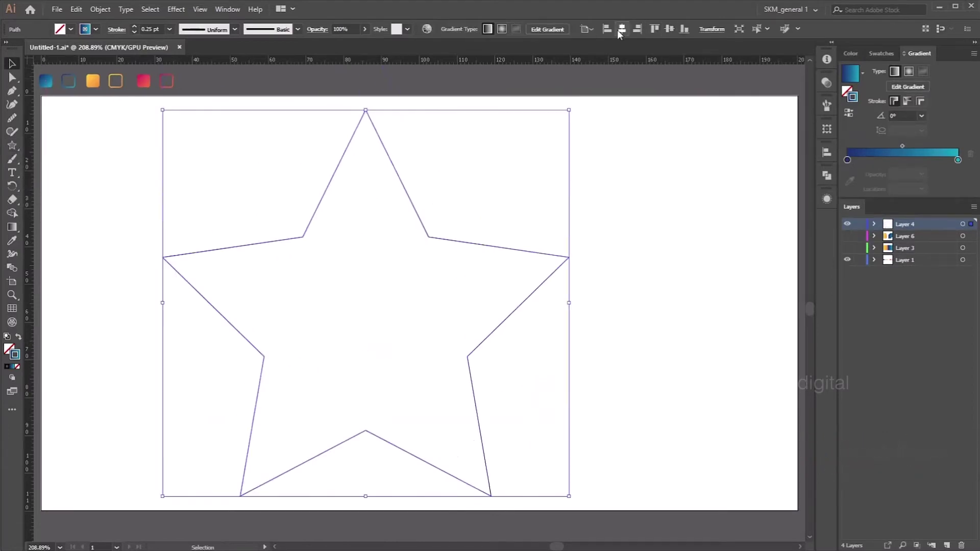
pyautogui.click(12, 77)
pyautogui.moveTo(420, 123); pyautogui.dragTo(423, 176)
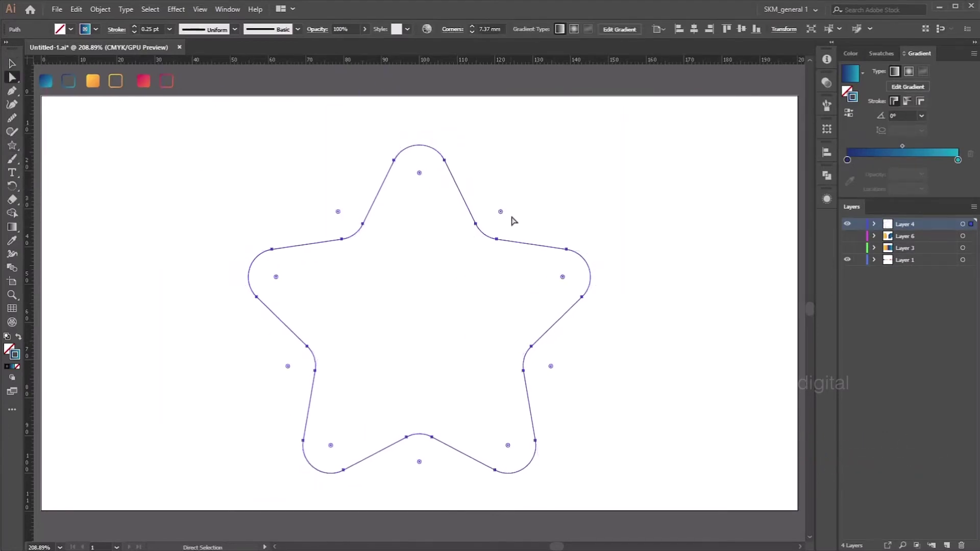
pyautogui.moveTo(501, 214)
pyautogui.mouseDown()
pyautogui.moveTo(519, 199)
pyautogui.moveTo(508, 208)
pyautogui.mouseUp()
# Stretch the star wider, rotate it about 5 degrees, and enlarge it.
pyautogui.click(12, 64)
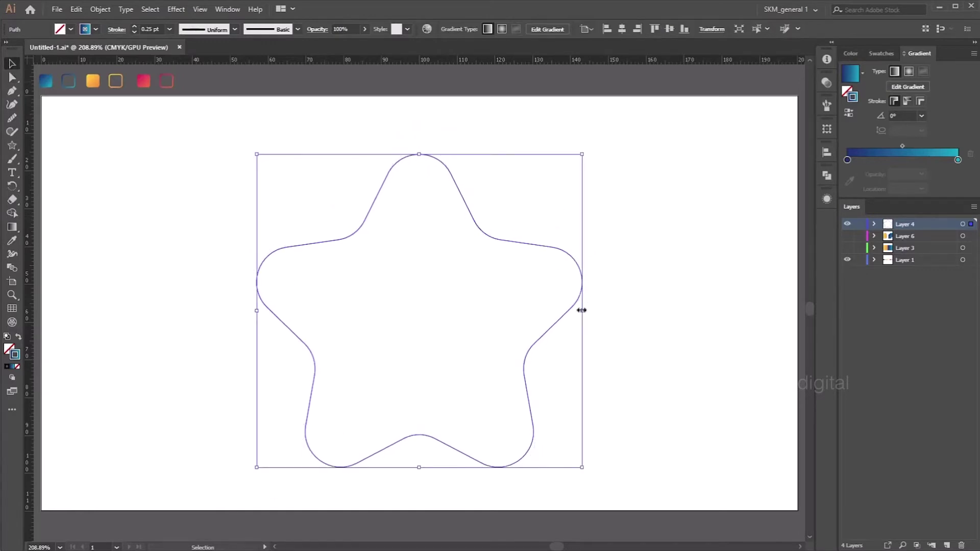
pyautogui.moveTo(581, 311); pyautogui.dragTo(726, 311)
pyautogui.moveTo(726, 151); pyautogui.dragTo(705, 136)
pyautogui.moveTo(242, 177); pyautogui.dragTo(176, 136)
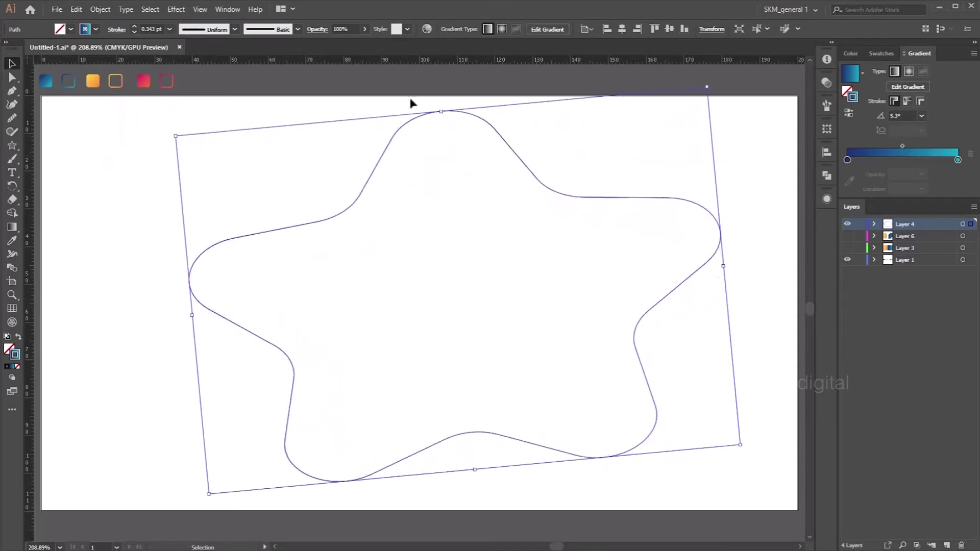
# Paste a copy of the star and shrink it into a small inner star.
pyautogui.click(410, 100)
pyautogui.keyDown('ctrl'); pyautogui.click(494, 129); pyautogui.keyUp('ctrl')
pyautogui.keyDown('ctrl'); pyautogui.click(571, 114); pyautogui.keyUp('ctrl')
pyautogui.hotkey('ctrl', 'v')
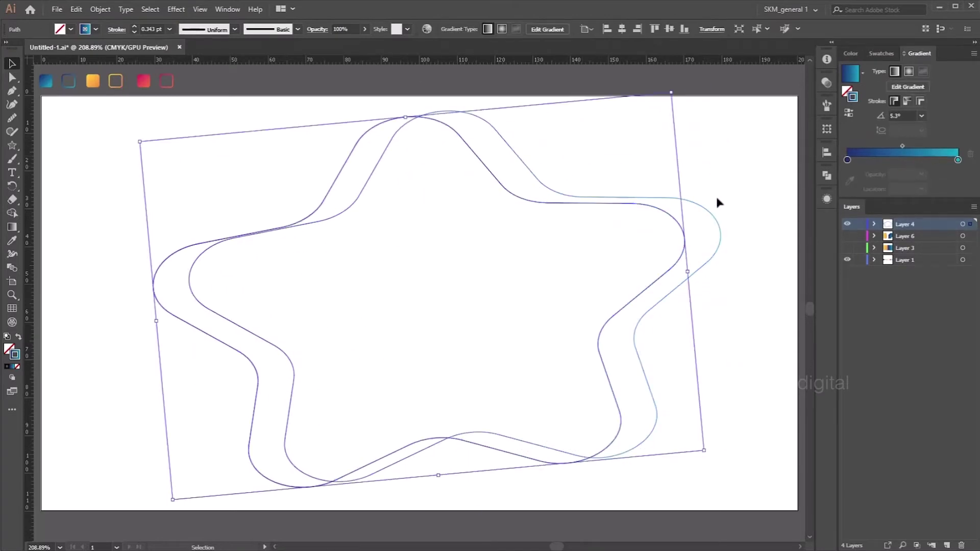
pyautogui.moveTo(673, 97); pyautogui.dragTo(560, 225)
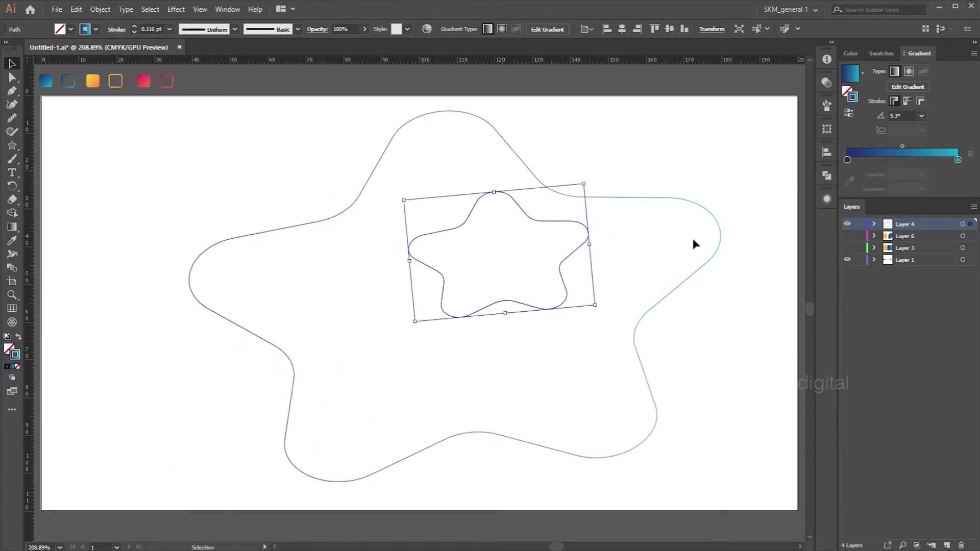
# Give the large star a 0.5 pt stroke.
pyautogui.click(290, 80)
pyautogui.click(525, 207)
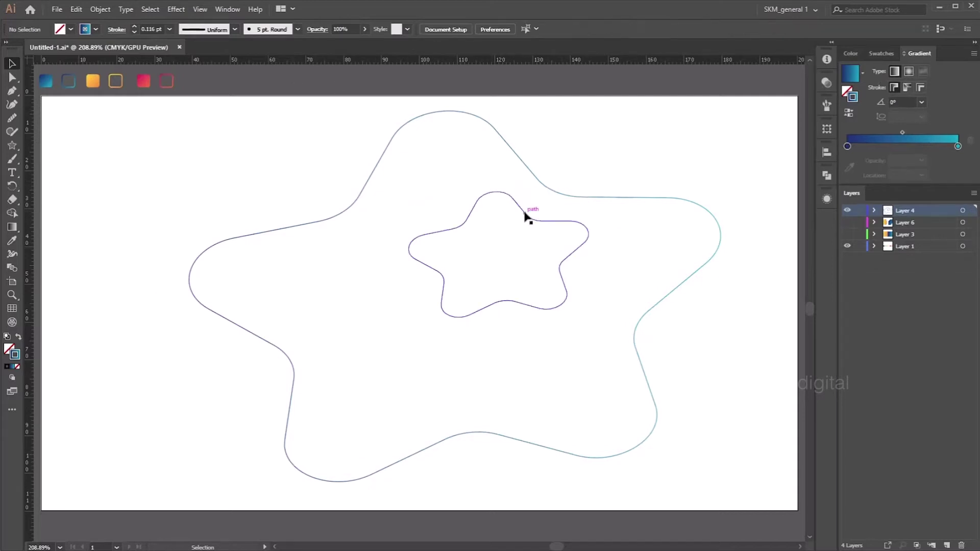
pyautogui.click(527, 174)
pyautogui.click(170, 29)
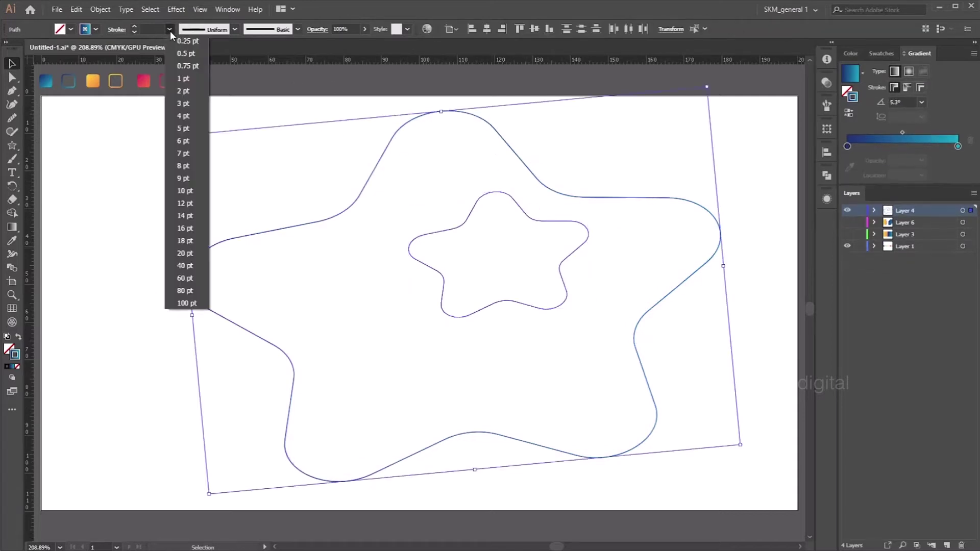
pyautogui.click(190, 52)
pyautogui.click(655, 150)
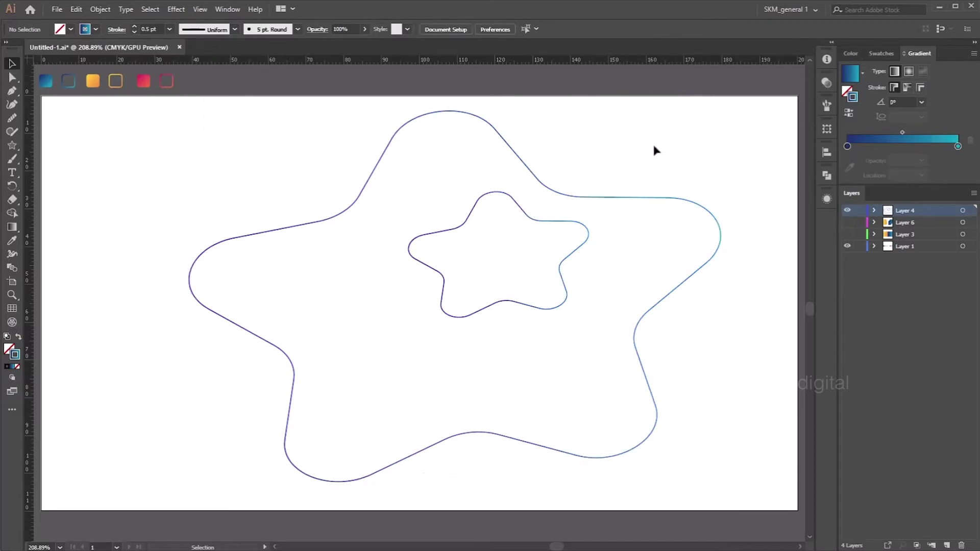
# Blend the large and small stars together with Object > Blend > Make.
pyautogui.click(515, 154)
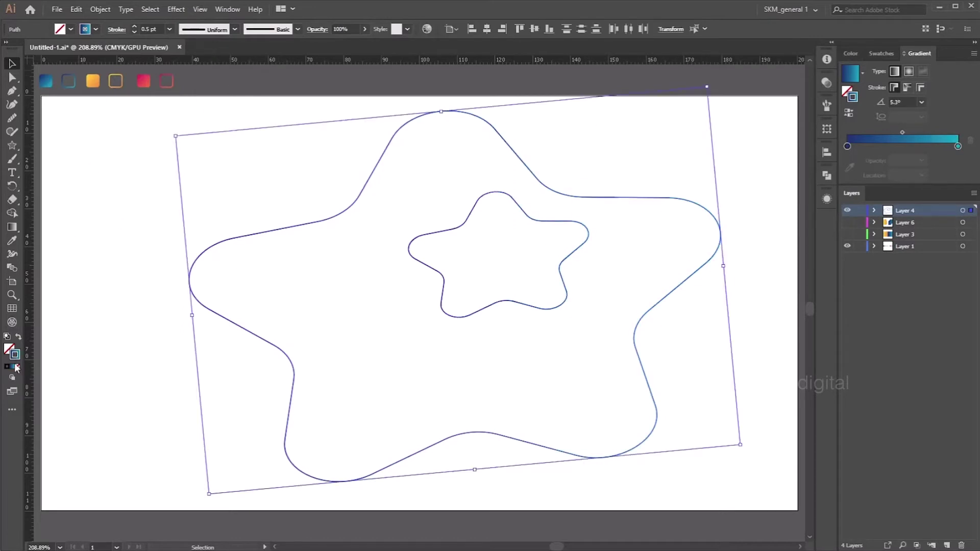
pyautogui.click(100, 9)
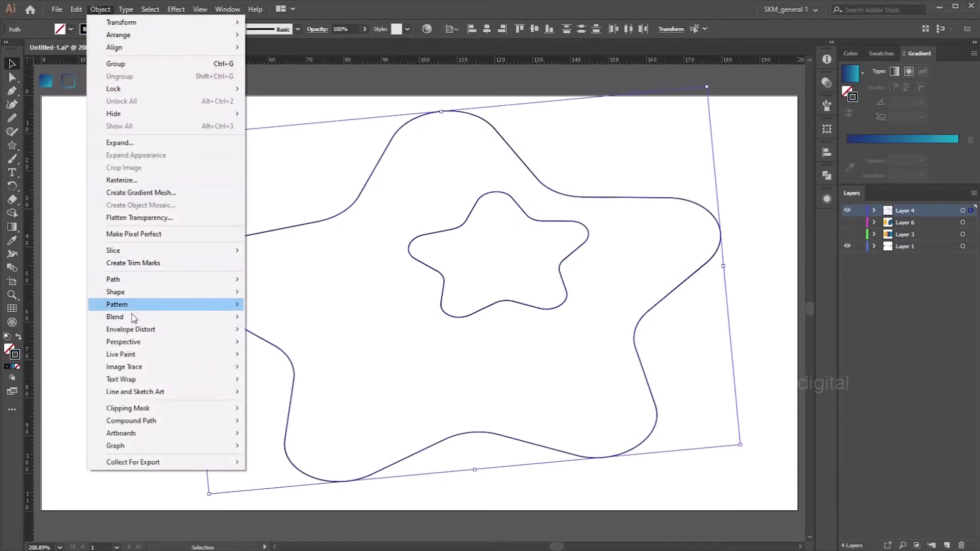
pyautogui.moveTo(133, 317)
pyautogui.click(270, 317)
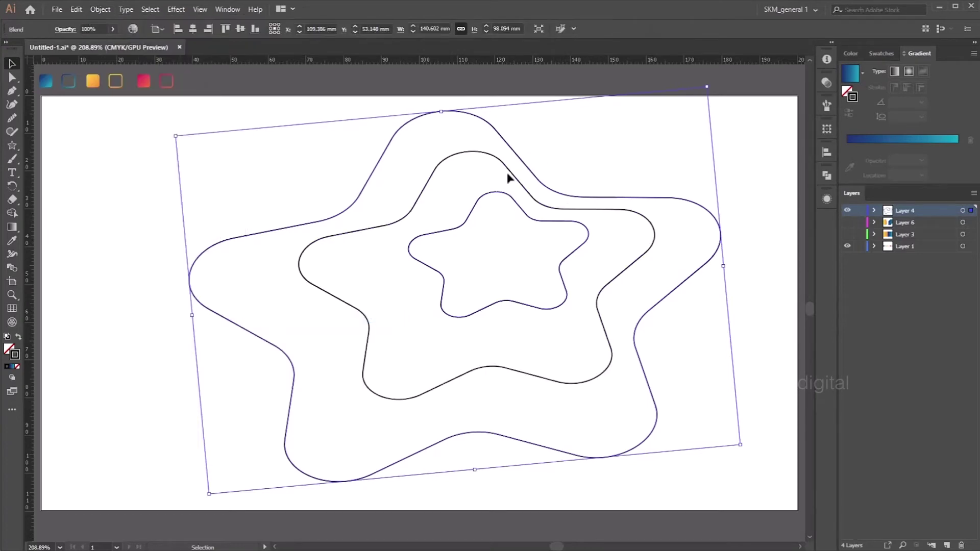
# Set the blend options to Specified Steps with 14 steps.
pyautogui.click(98, 10)
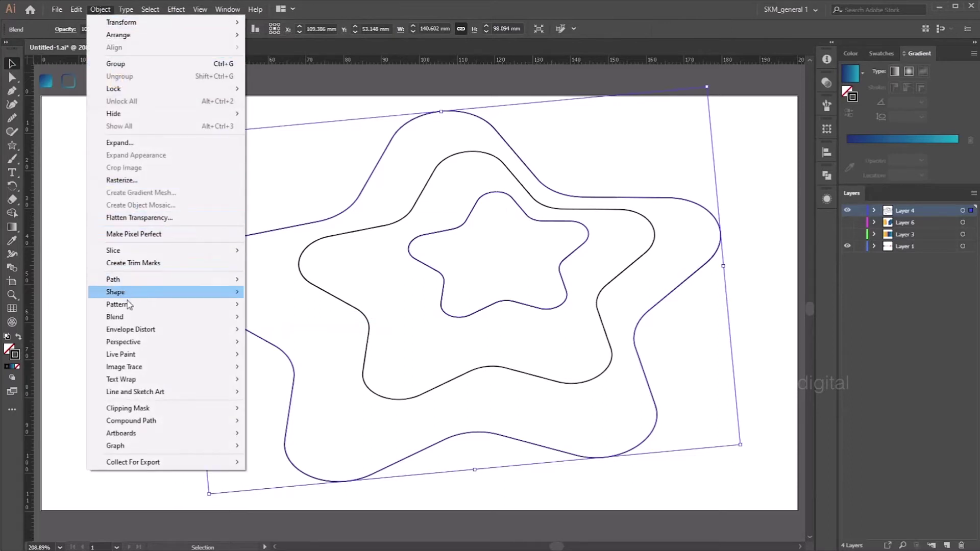
pyautogui.moveTo(125, 319)
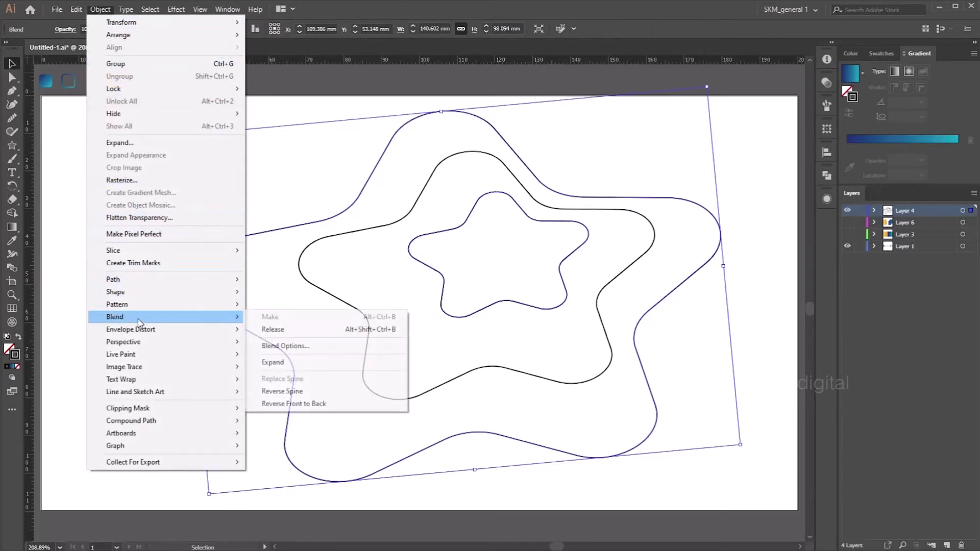
pyautogui.click(280, 347)
pyautogui.moveTo(761, 102); pyautogui.dragTo(185, 356)
pyautogui.click(200, 380)
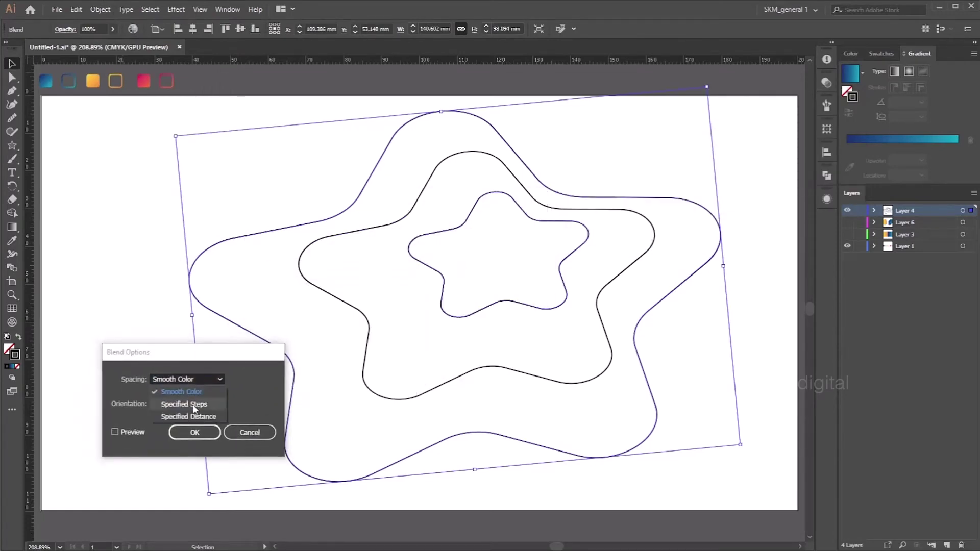
pyautogui.click(194, 408)
pyautogui.click(242, 379)
pyautogui.press('Up')
pyautogui.press('Up')
pyautogui.press('Up')
pyautogui.press('Up')
pyautogui.press('Up')
pyautogui.press('Up')
pyautogui.press('Up')
pyautogui.press('Up')
pyautogui.press('Up')
pyautogui.press('Up')
pyautogui.press('Up')
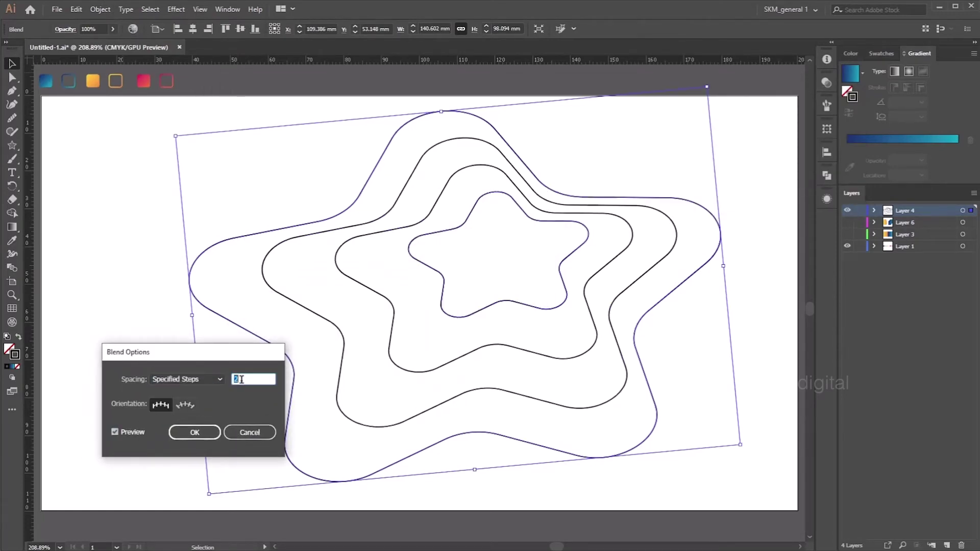
pyautogui.press('Up')
pyautogui.press('Up')
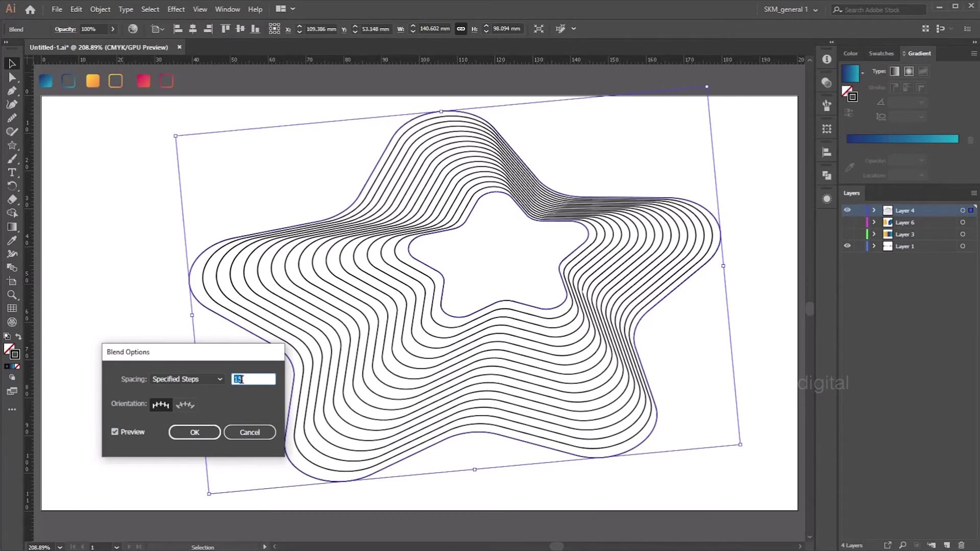
pyautogui.click(195, 432)
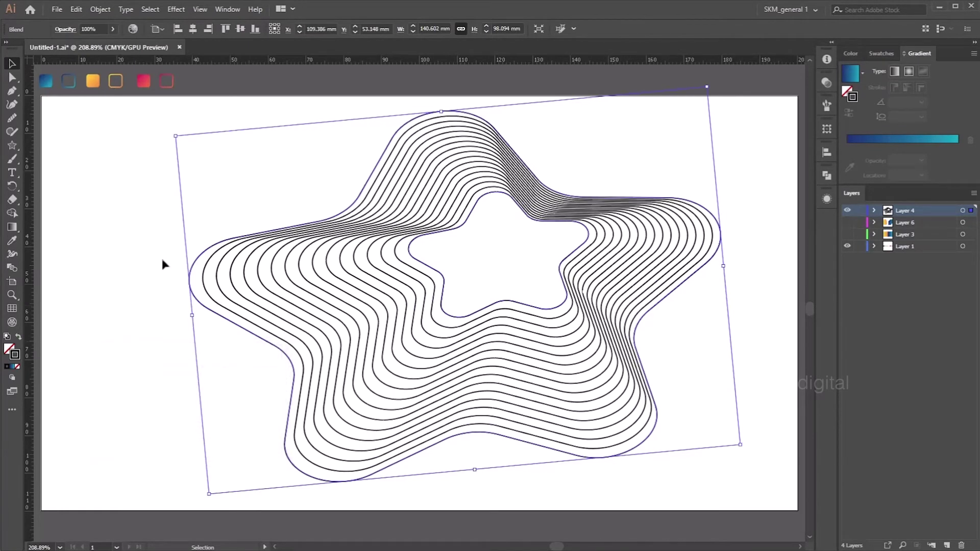
pyautogui.click(382, 80)
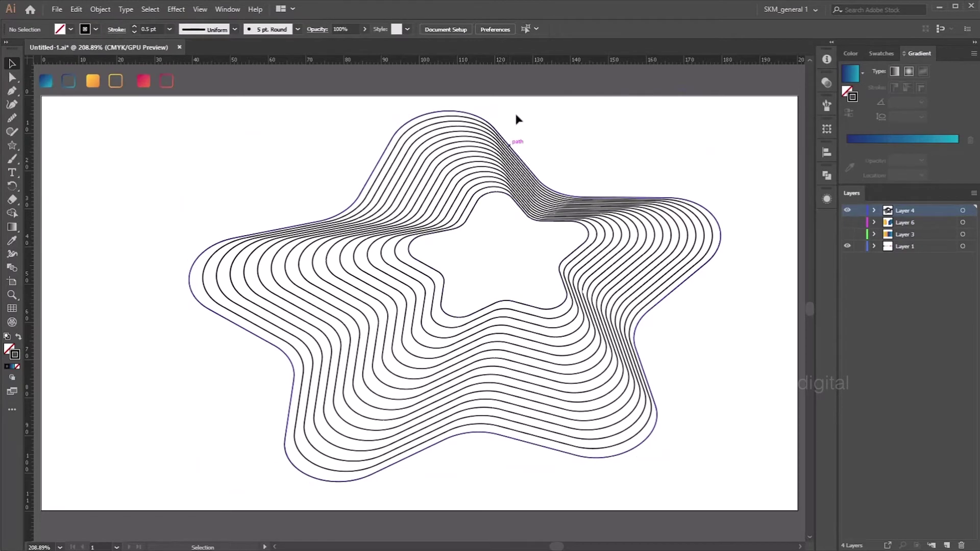
# Inside the blend, drag the inner star left, down, then up so lines crowd its upper edge.
pyautogui.doubleClick(544, 228)
pyautogui.moveTo(544, 228); pyautogui.dragTo(617, 376)
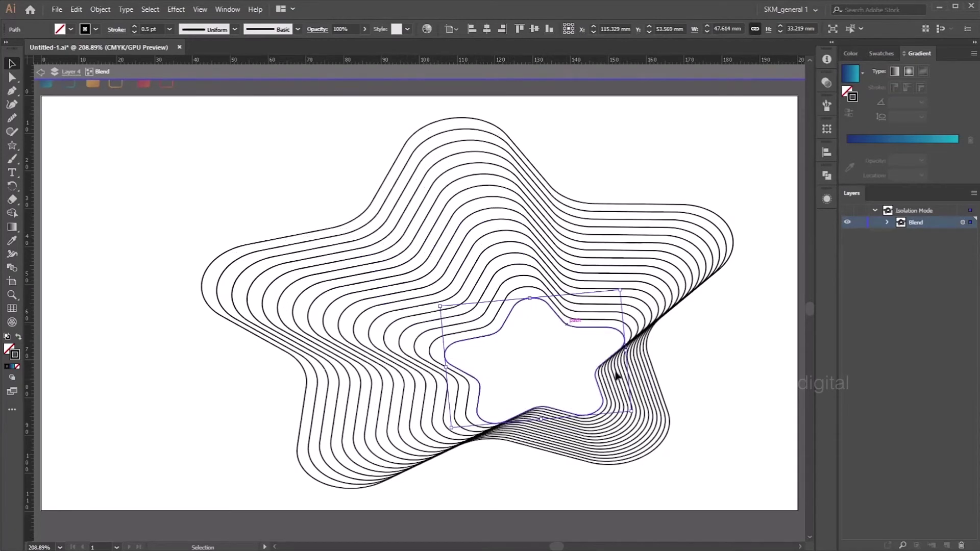
pyautogui.moveTo(545, 410); pyautogui.dragTo(429, 371)
pyautogui.moveTo(422, 265); pyautogui.dragTo(552, 230)
pyautogui.click(665, 166)
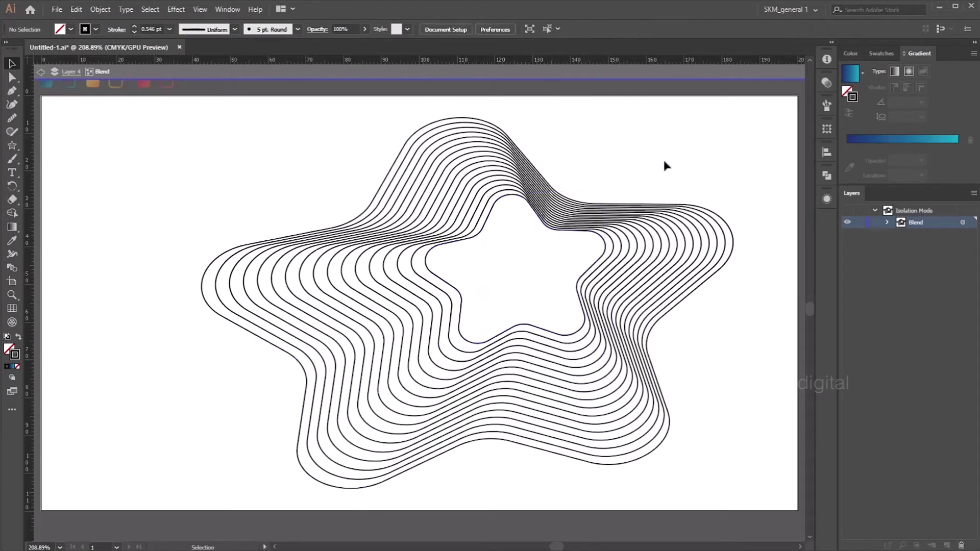
pyautogui.doubleClick(541, 86)
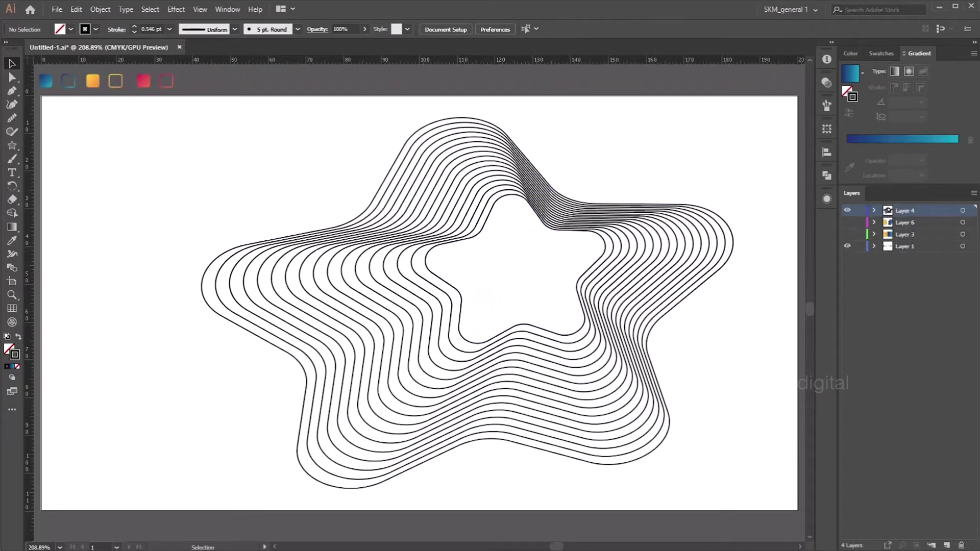
# On a new layer, draw an artboard-sized rectangle filled with a reversed pink-orange gradient.
pyautogui.click(946, 545)
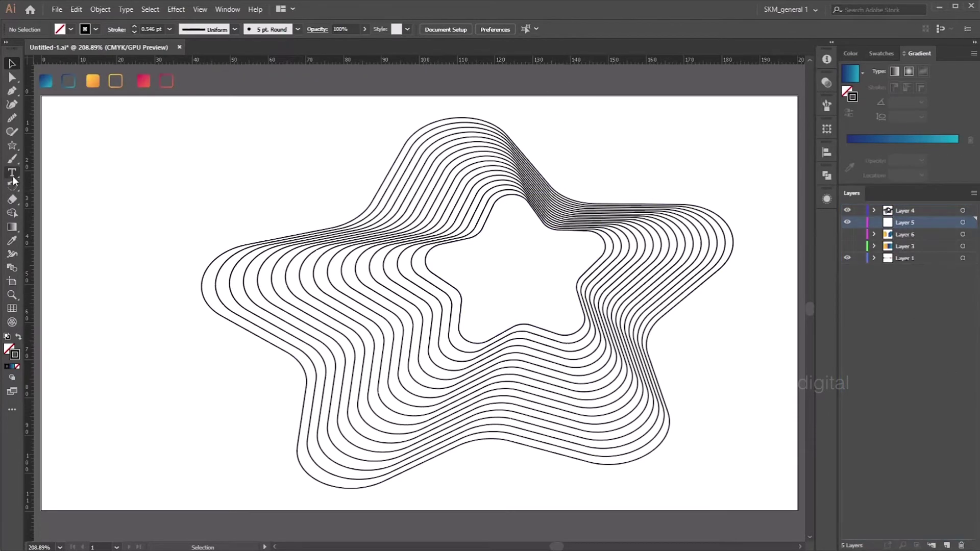
pyautogui.moveTo(13, 145); pyautogui.dragTo(56, 144)
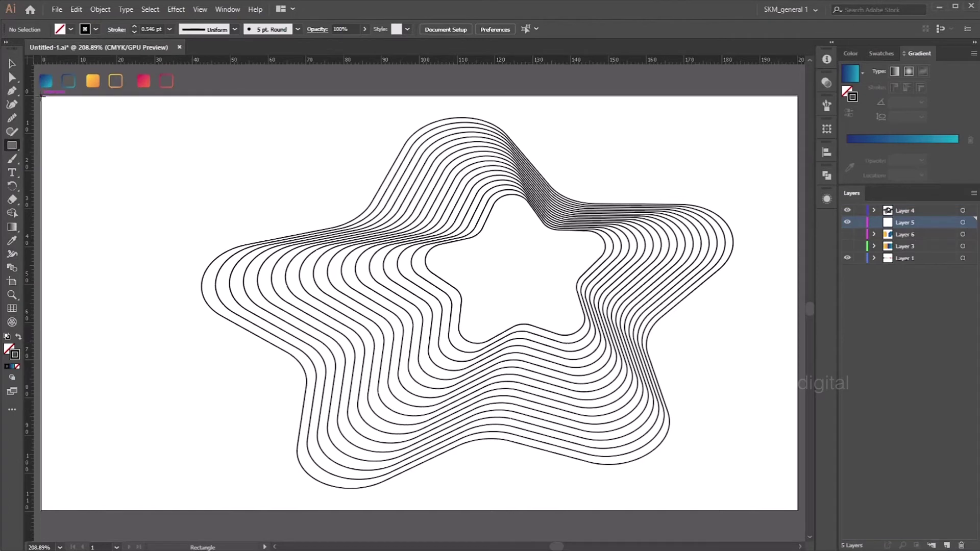
pyautogui.moveTo(42, 95); pyautogui.dragTo(798, 510)
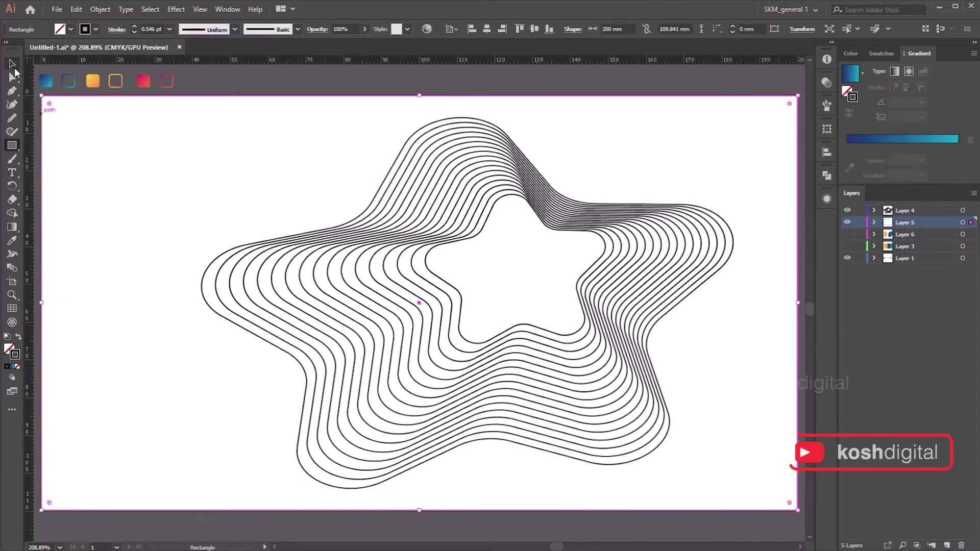
pyautogui.click(14, 68)
pyautogui.click(12, 240)
pyautogui.click(143, 81)
pyautogui.press('v')
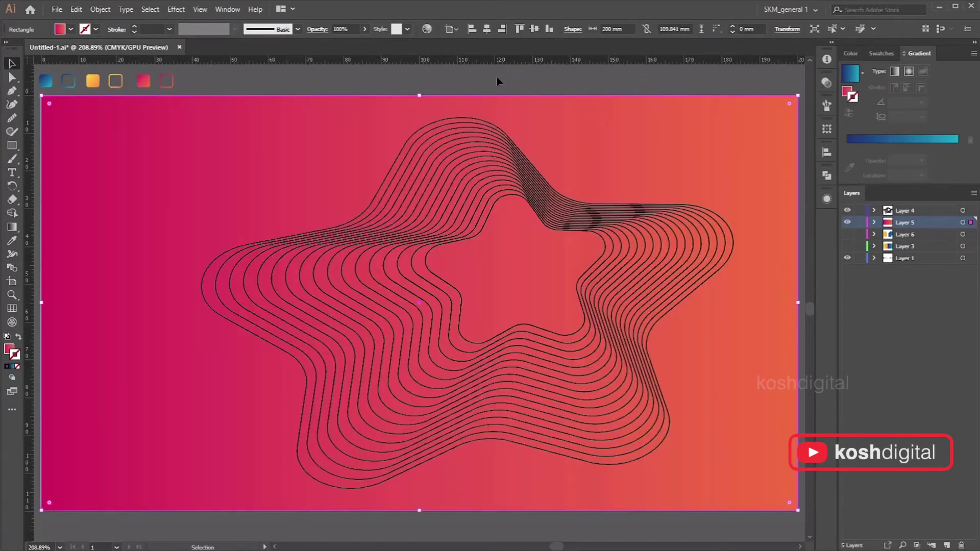
pyautogui.click(850, 92)
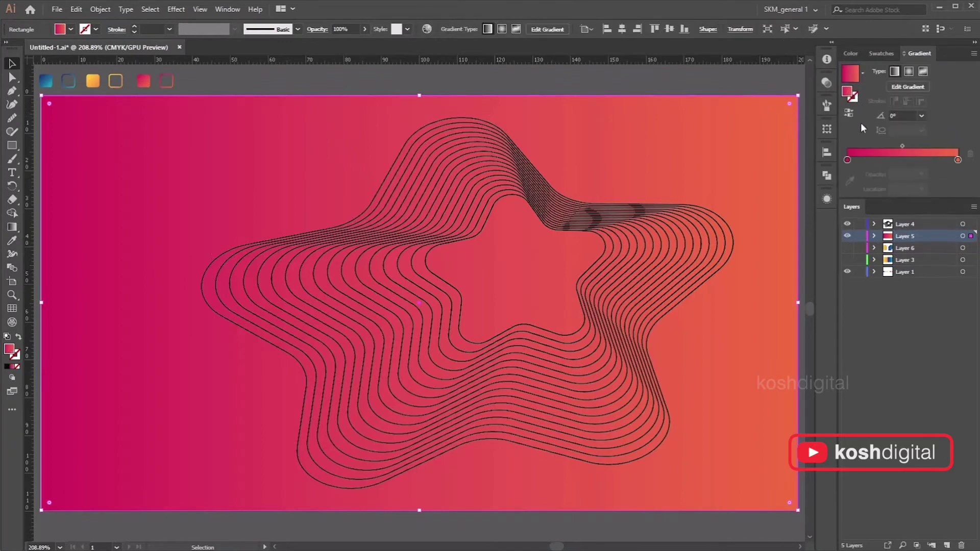
pyautogui.click(849, 113)
pyautogui.click(667, 79)
# Apply the yellow gradient stroke swatch to the star blend's lines.
pyautogui.click(608, 215)
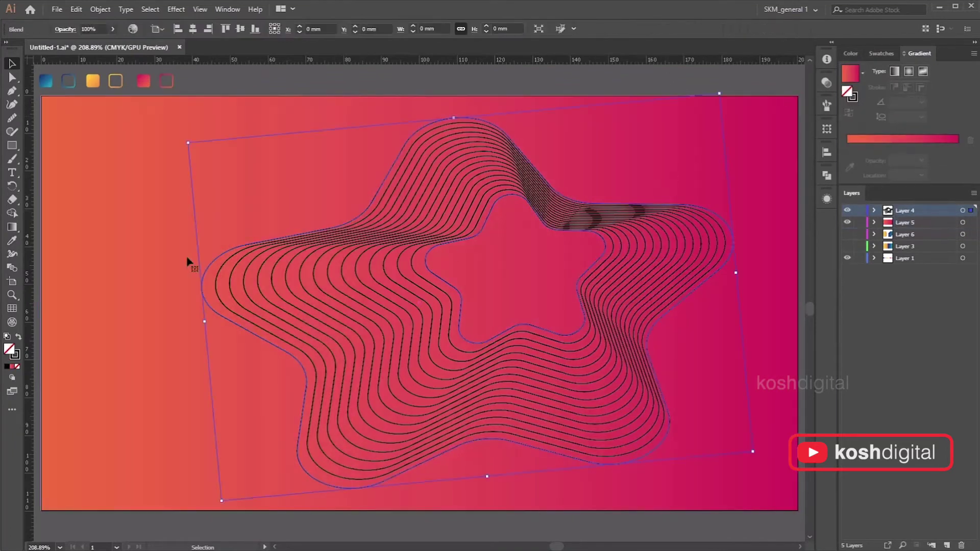
pyautogui.click(13, 240)
pyautogui.click(115, 81)
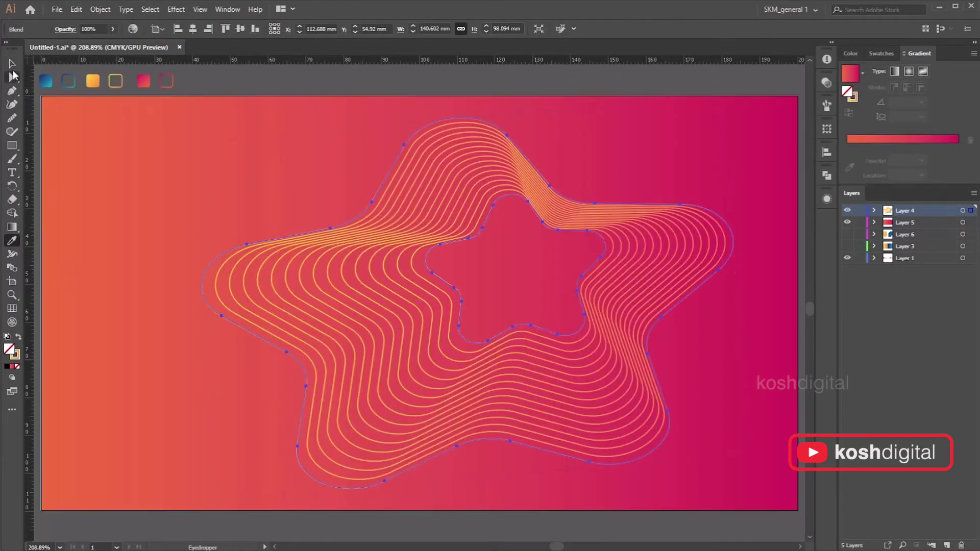
pyautogui.click(286, 93)
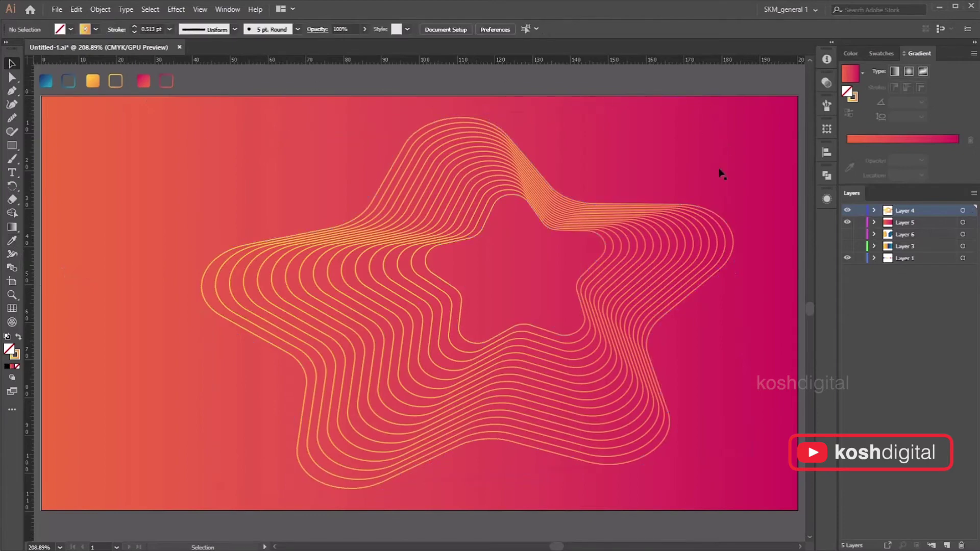
# Set the blend's inner star stroke to 0.25 pt.
pyautogui.doubleClick(704, 238)
pyautogui.click(448, 81)
pyautogui.doubleClick(556, 200)
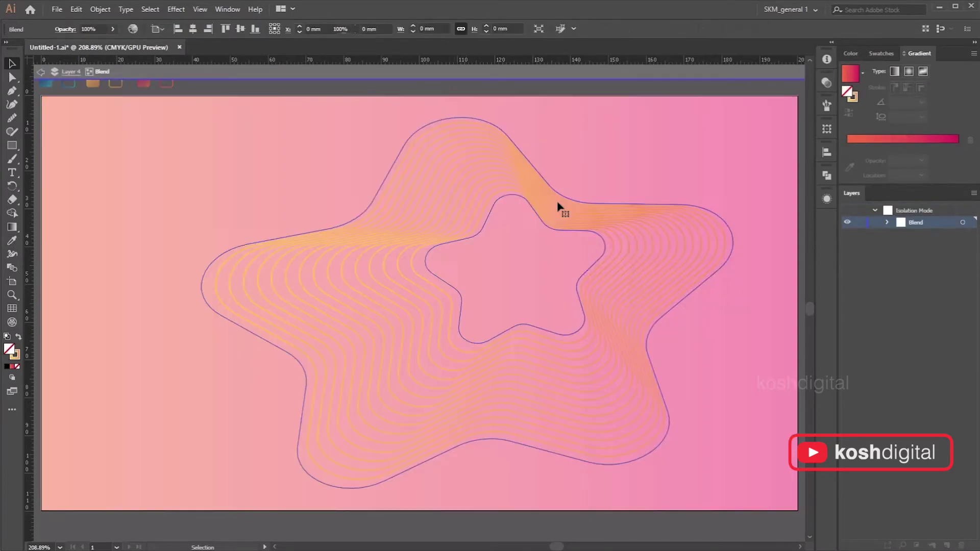
pyautogui.click(520, 196)
pyautogui.click(169, 29)
pyautogui.click(183, 43)
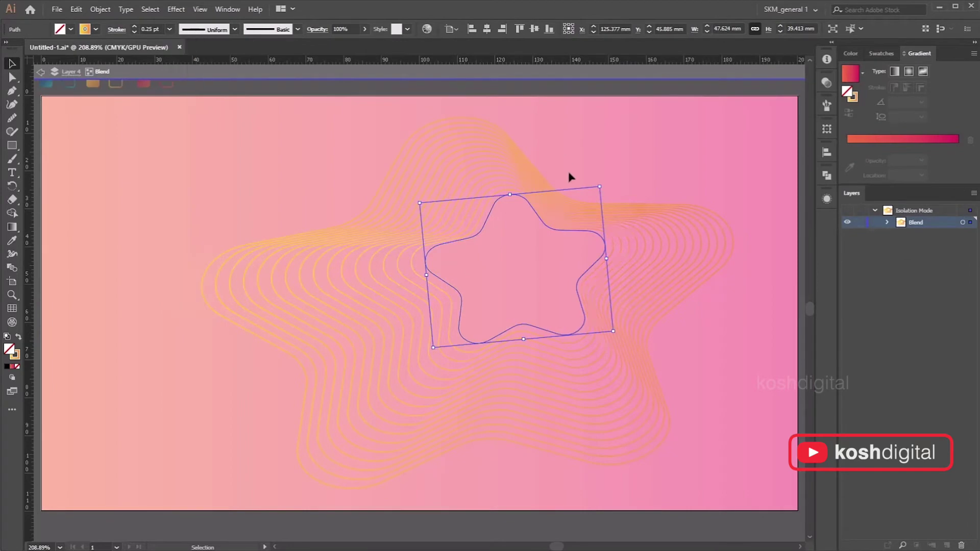
pyautogui.click(449, 82)
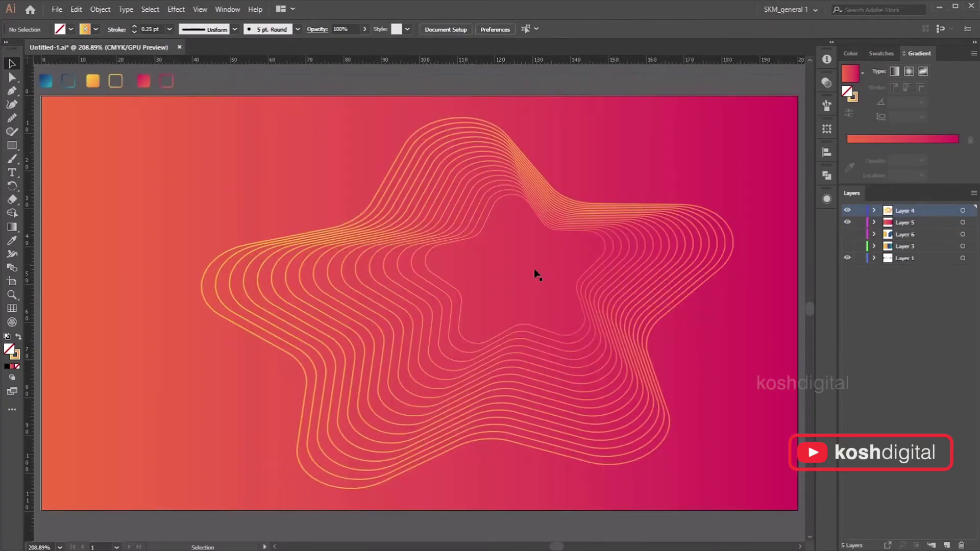
# Set the blend's outer star stroke to 0.1 pt.
pyautogui.doubleClick(445, 284)
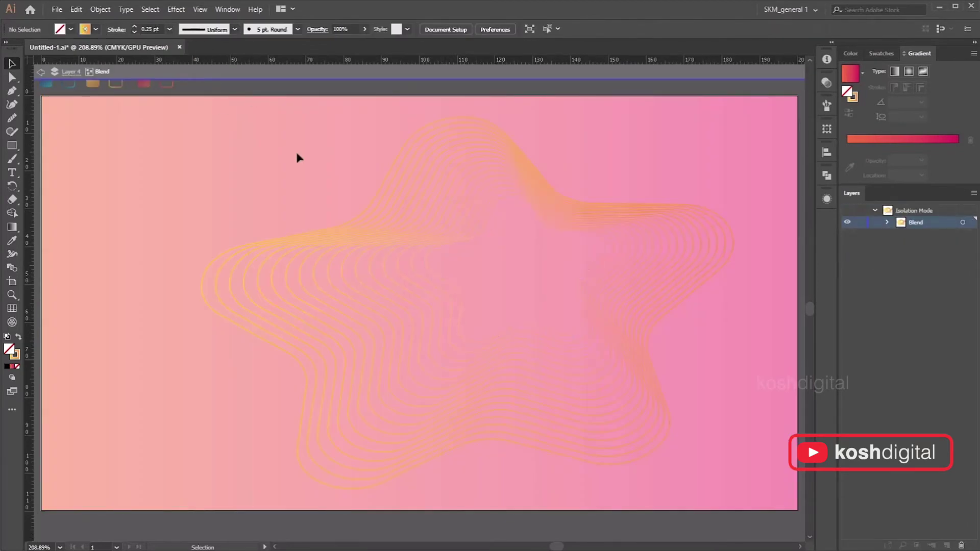
pyautogui.click(438, 250)
pyautogui.click(169, 31)
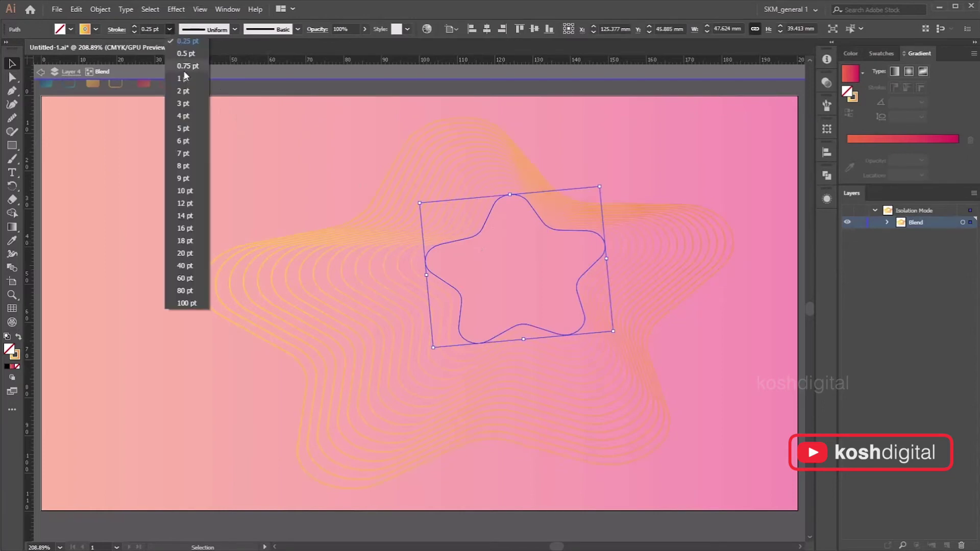
pyautogui.click(185, 53)
pyautogui.click(229, 243)
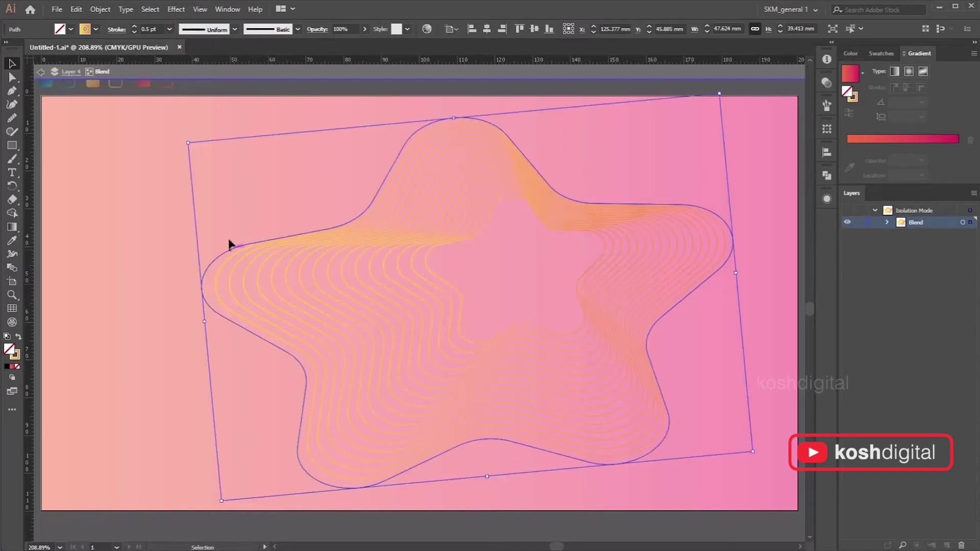
pyautogui.press('BackSpace')
pyautogui.press('Delete')
pyautogui.press('Delete')
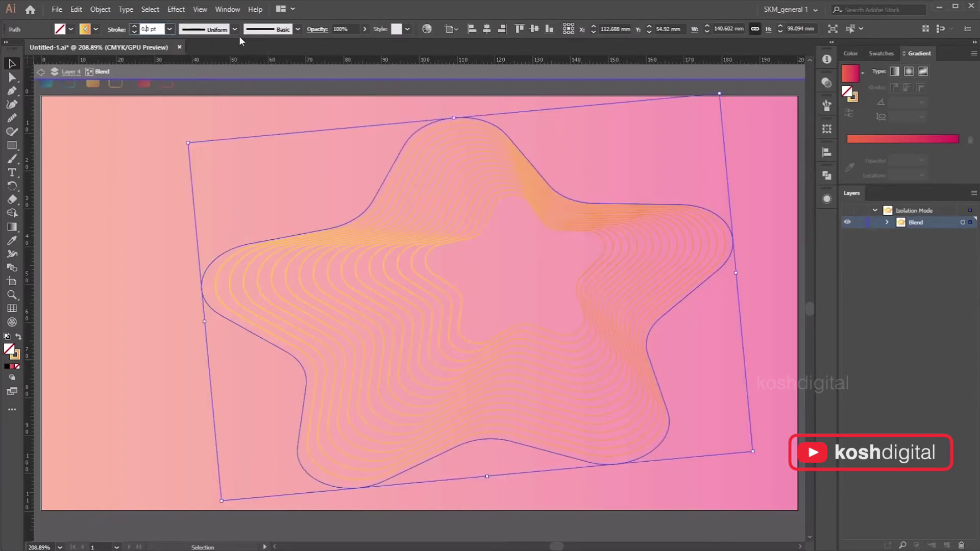
pyautogui.write('1')
pyautogui.press('Return')
pyautogui.click(433, 77)
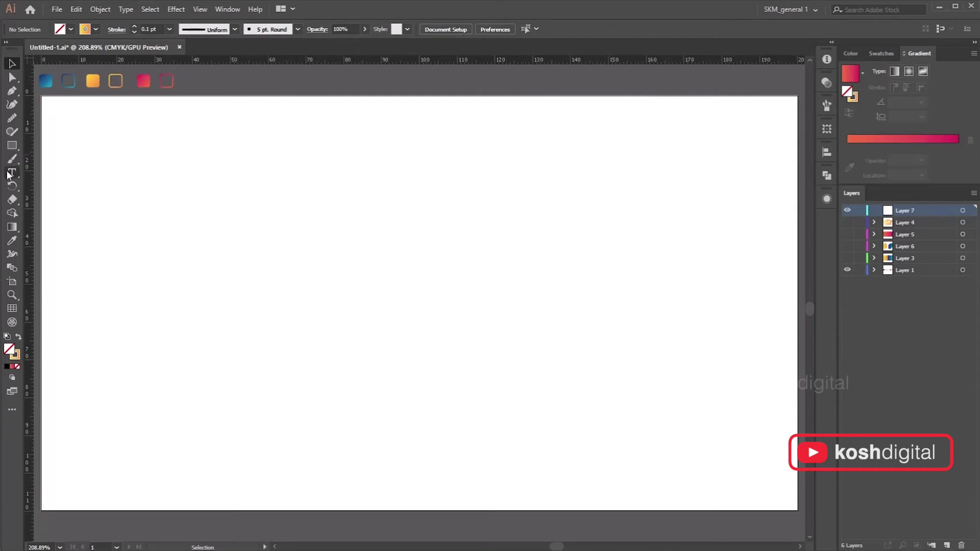
# Type a letter 's' in a text box on the artboard.
pyautogui.click(11, 173)
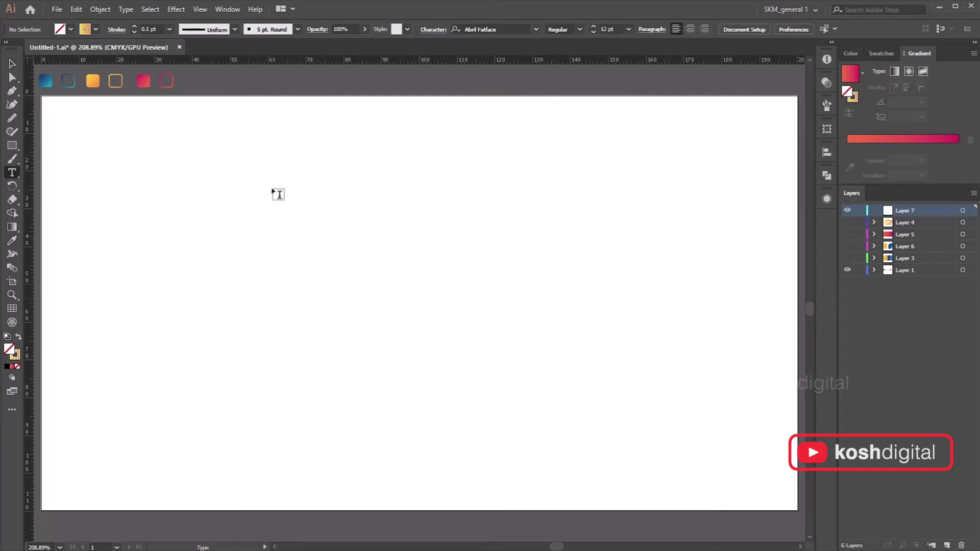
pyautogui.moveTo(234, 149); pyautogui.dragTo(298, 209)
pyautogui.write('s')
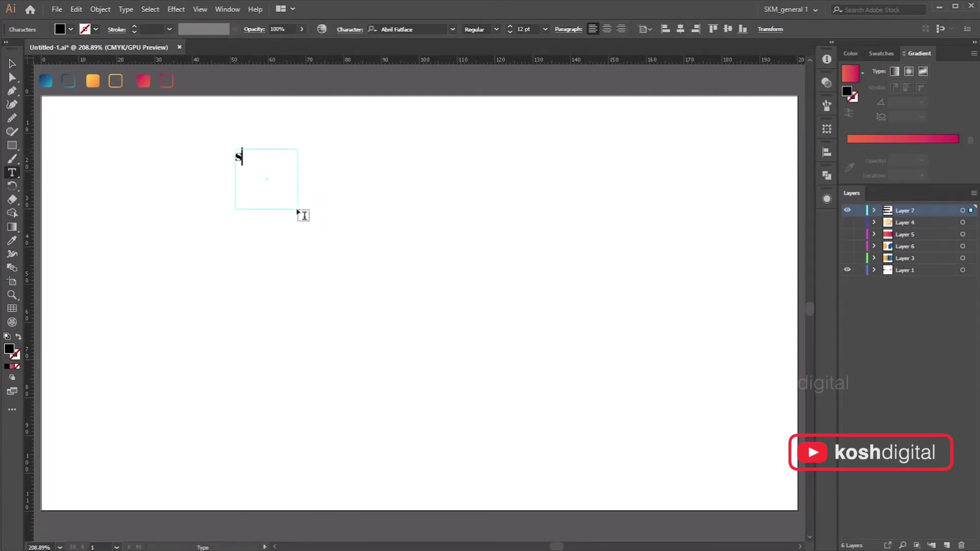
pyautogui.press('Escape')
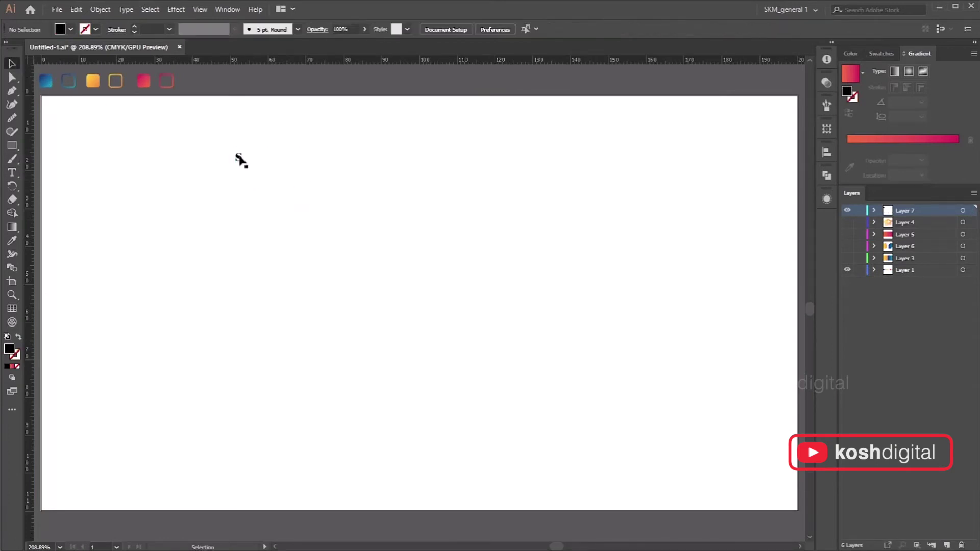
pyautogui.rightClick(240, 159)
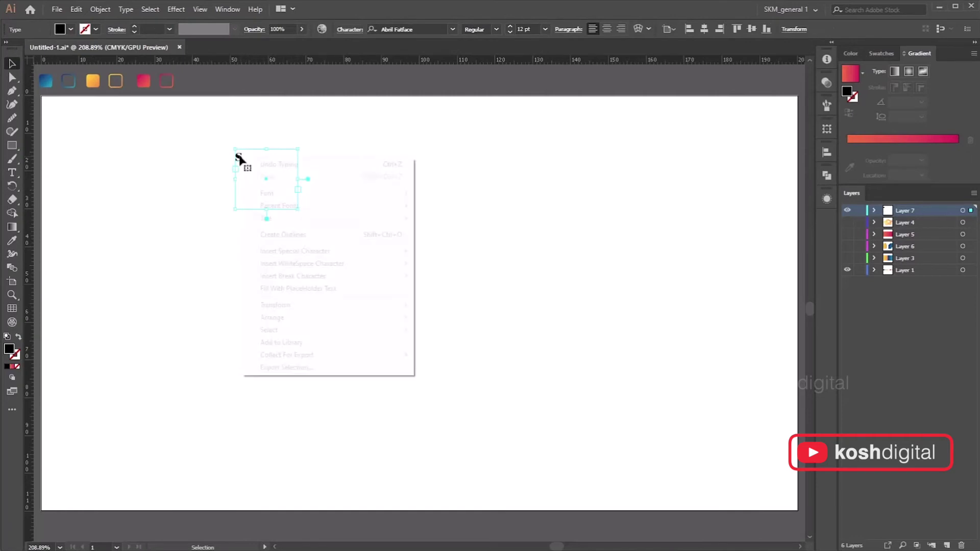
# Convert the s to outlines and scale it up to fill the artboard.
pyautogui.click(320, 234)
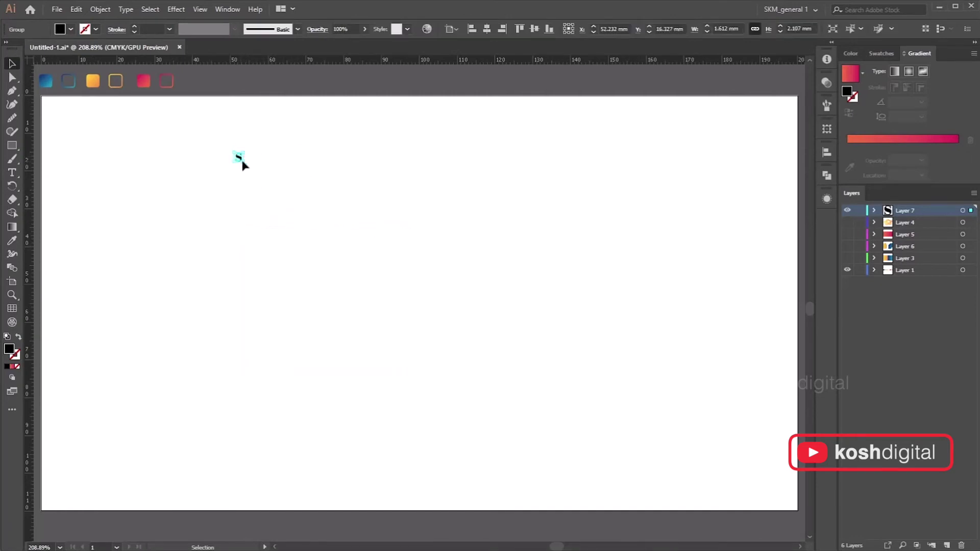
pyautogui.moveTo(242, 164); pyautogui.dragTo(510, 456)
pyautogui.moveTo(406, 279); pyautogui.dragTo(456, 286)
pyautogui.moveTo(482, 162); pyautogui.dragTo(519, 126)
pyautogui.moveTo(287, 430); pyautogui.dragTo(254, 470)
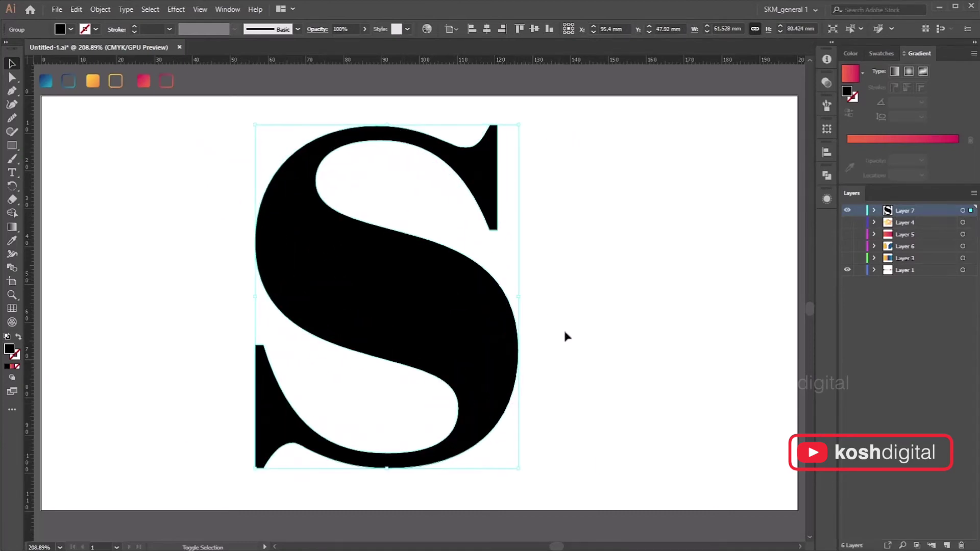
# Swap fill and stroke so the S is a black outline with no fill.
pyautogui.hotkey('shift', 'x')
pyautogui.click(550, 283)
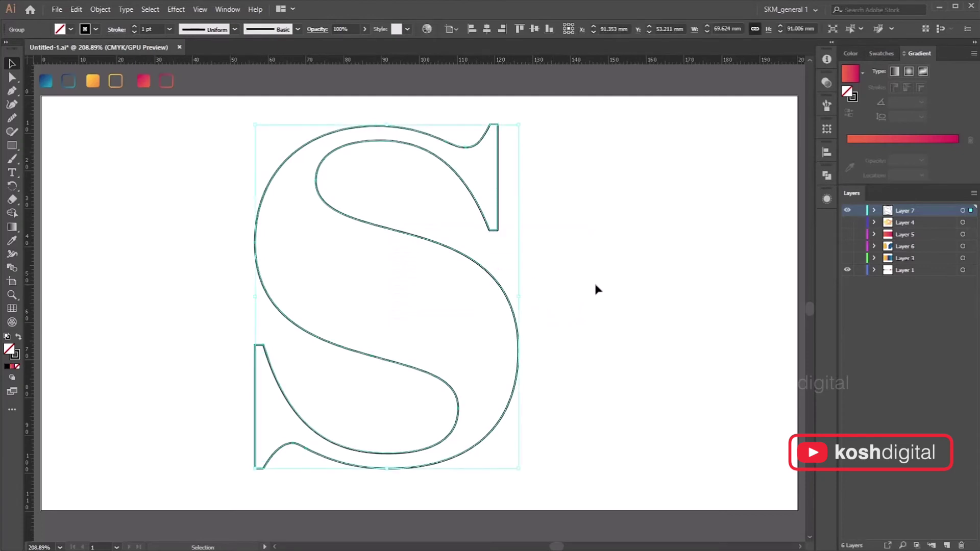
pyautogui.click(14, 77)
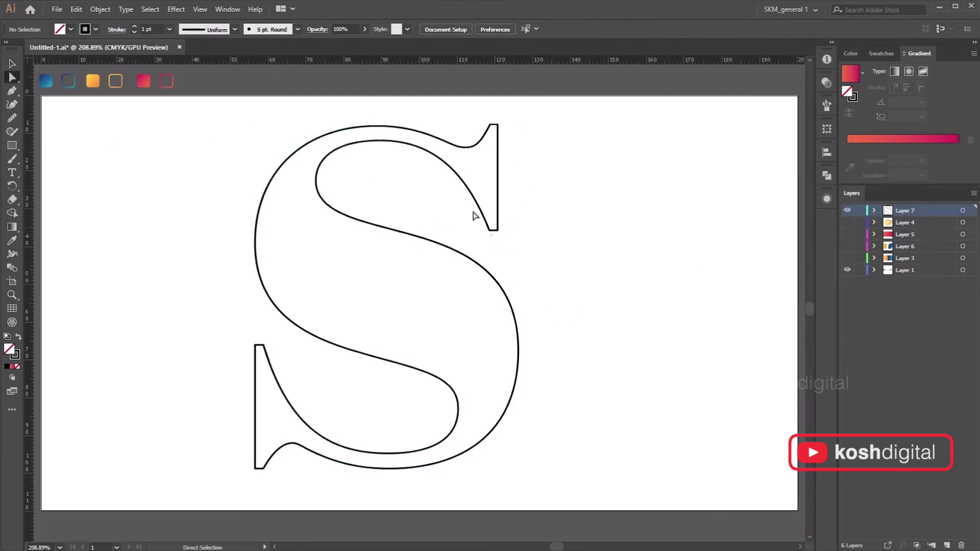
# Delete the upper serif, right curve, bottom terminal and bottom-left bump anchors of the S.
pyautogui.click(498, 221)
pyautogui.press('Delete')
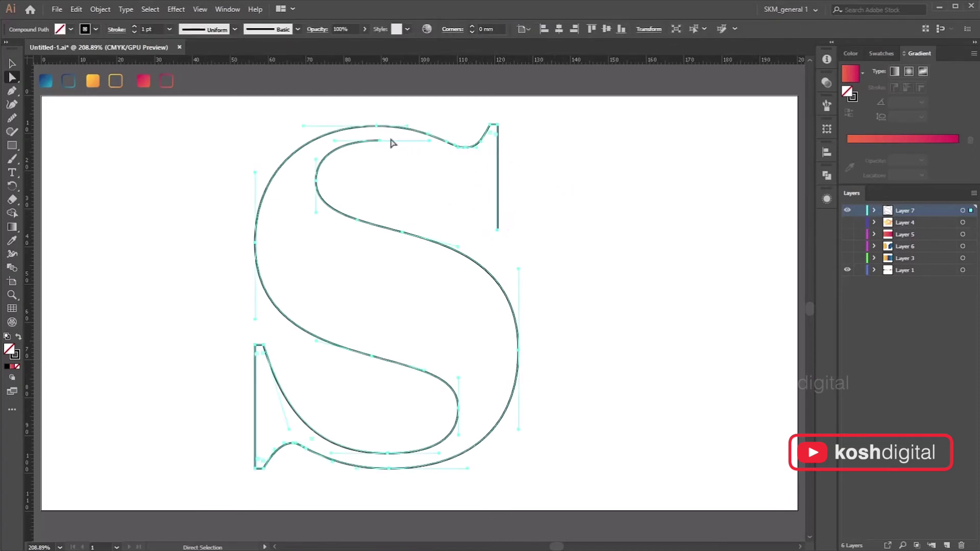
pyautogui.moveTo(347, 168); pyautogui.dragTo(318, 204)
pyautogui.moveTo(404, 262); pyautogui.dragTo(387, 267)
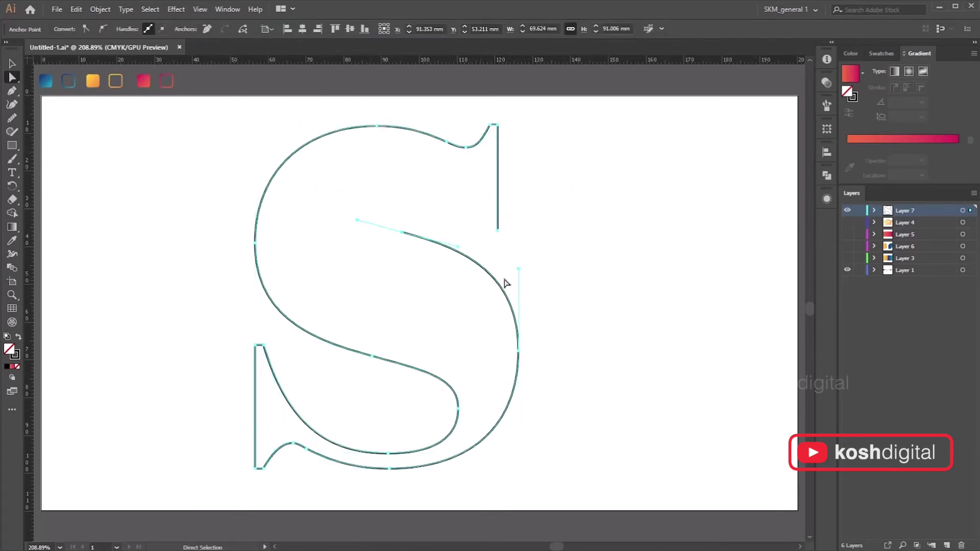
pyautogui.press('Delete')
pyautogui.moveTo(556, 264); pyautogui.dragTo(480, 470)
pyautogui.press('Delete')
pyautogui.moveTo(408, 481); pyautogui.dragTo(374, 464)
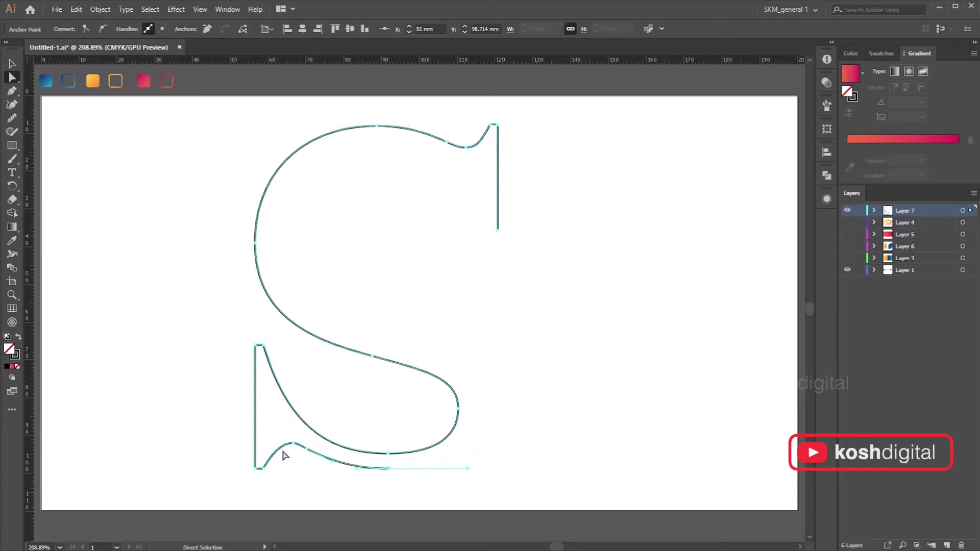
pyautogui.press('Delete')
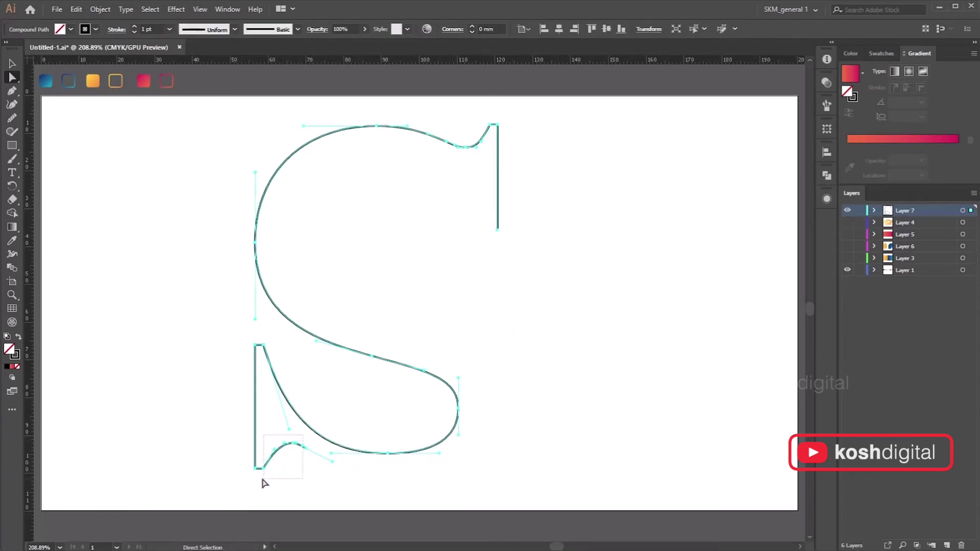
pyautogui.moveTo(263, 482); pyautogui.dragTo(264, 484)
pyautogui.press('Delete')
pyautogui.click(480, 468)
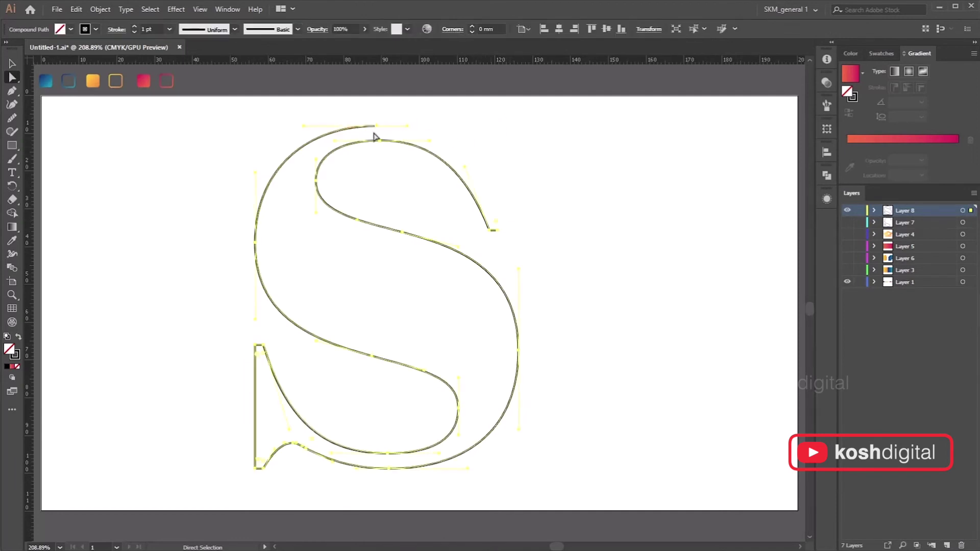
# Remove the S's left curve, lower inner curve and left serif segments.
pyautogui.moveTo(240, 225); pyautogui.dragTo(268, 260)
pyautogui.press('Delete')
pyautogui.moveTo(460, 357); pyautogui.dragTo(443, 424)
pyautogui.press('Delete')
pyautogui.moveTo(271, 443); pyautogui.dragTo(244, 431)
pyautogui.press('Delete')
pyautogui.click(12, 64)
pyautogui.click(629, 184)
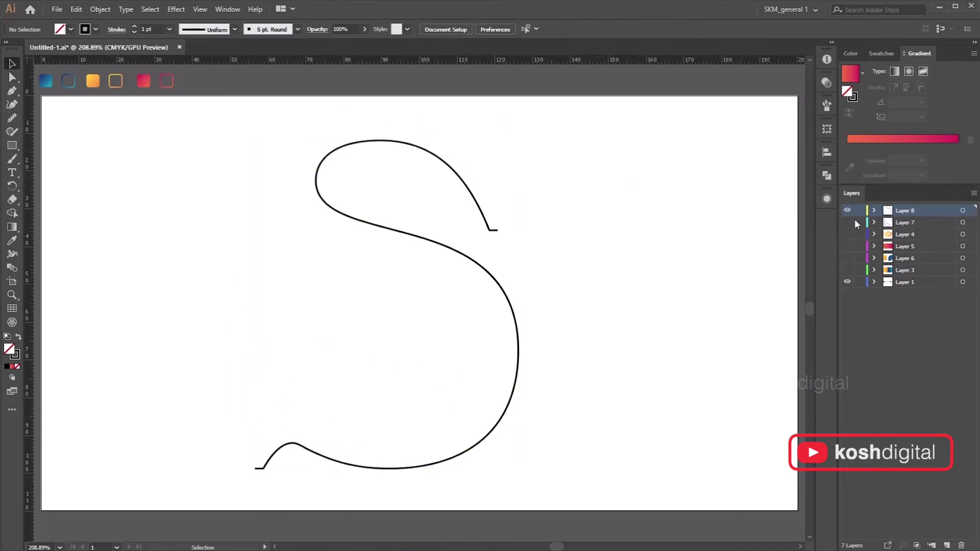
# Show Layer 7, cut the duplicate S outline from Layer 8, and make Layer 7 active.
pyautogui.click(847, 222)
pyautogui.hotkey('ctrl', 'a')
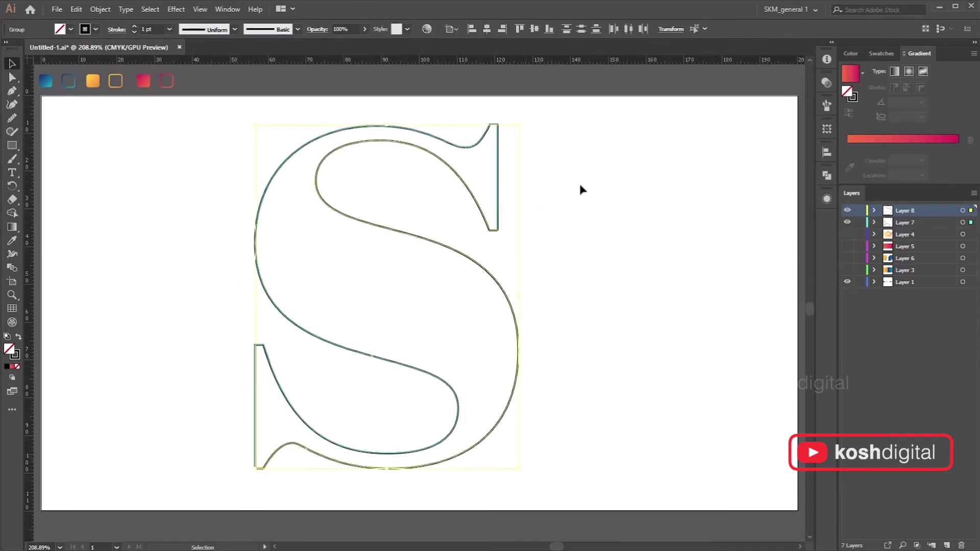
pyautogui.click(430, 194)
pyautogui.click(451, 165)
pyautogui.hotkey('ctrl', 'x')
pyautogui.click(900, 225)
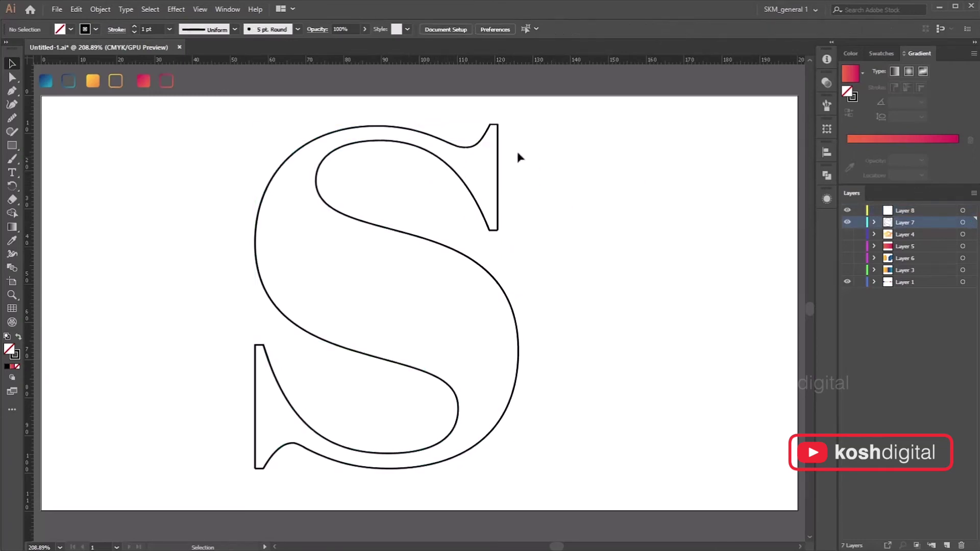
pyautogui.click(458, 178)
# Set the S outline's stroke weight to 0.25 pt and reselect the whole S group.
pyautogui.click(169, 30)
pyautogui.click(185, 36)
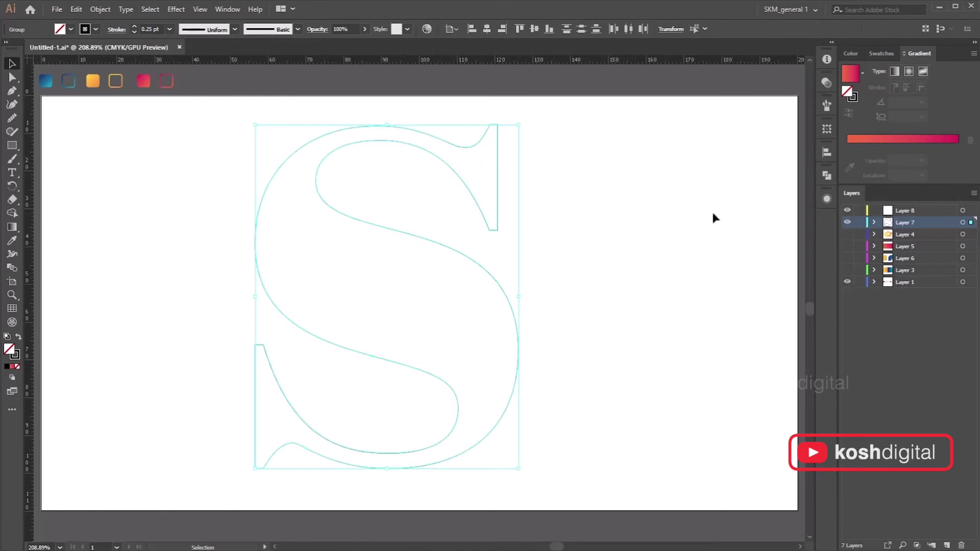
pyautogui.click(683, 304)
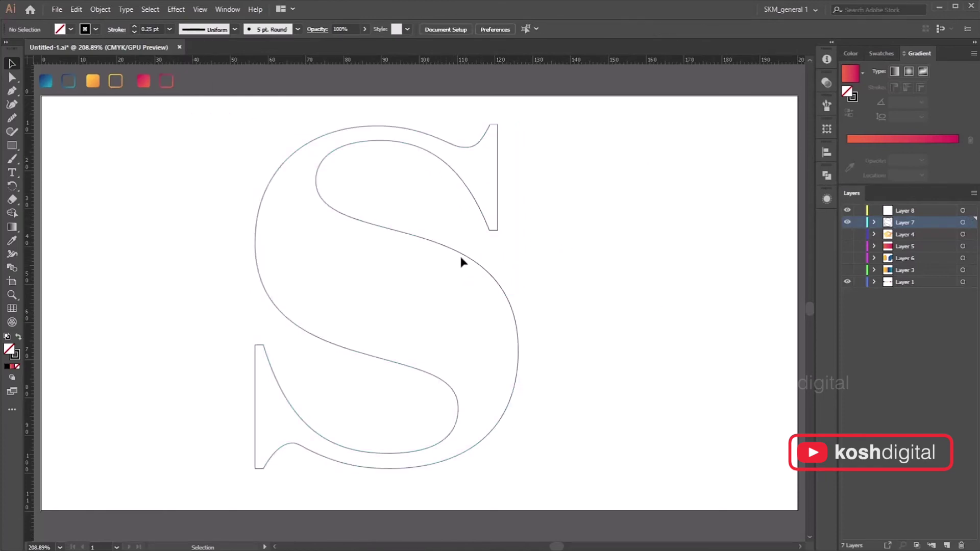
pyautogui.click(459, 253)
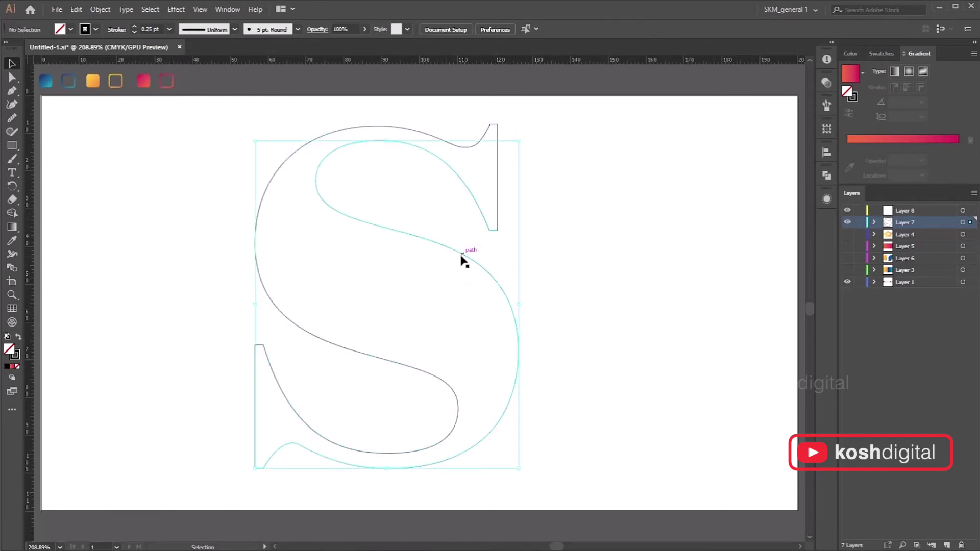
pyautogui.click(633, 204)
pyautogui.click(449, 280)
# Blend the two S paths together with Object > Blend > Make.
pyautogui.click(100, 10)
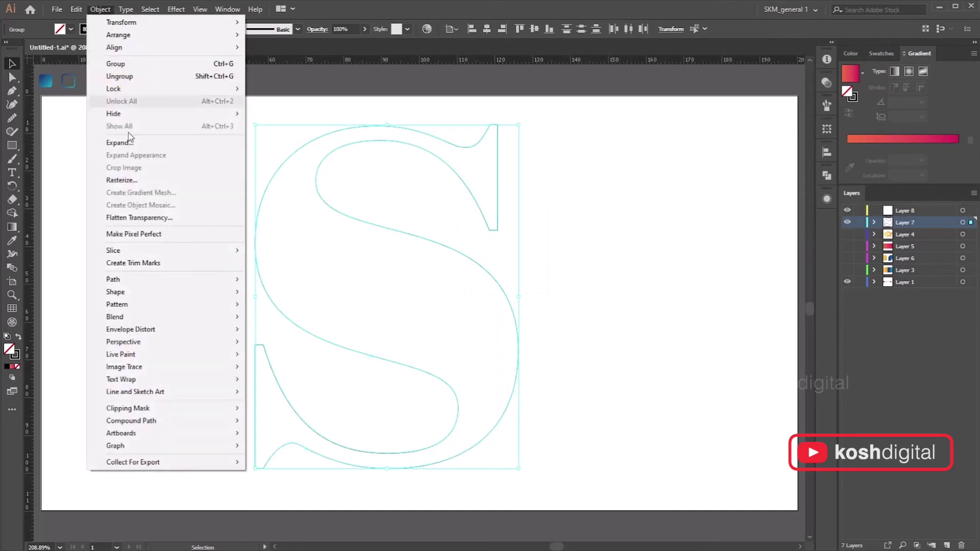
pyautogui.moveTo(131, 318)
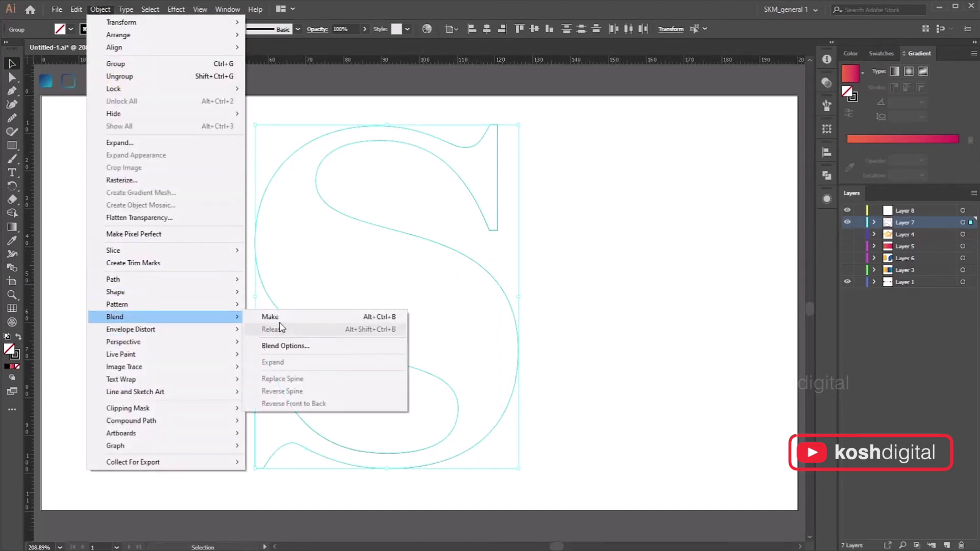
pyautogui.click(278, 317)
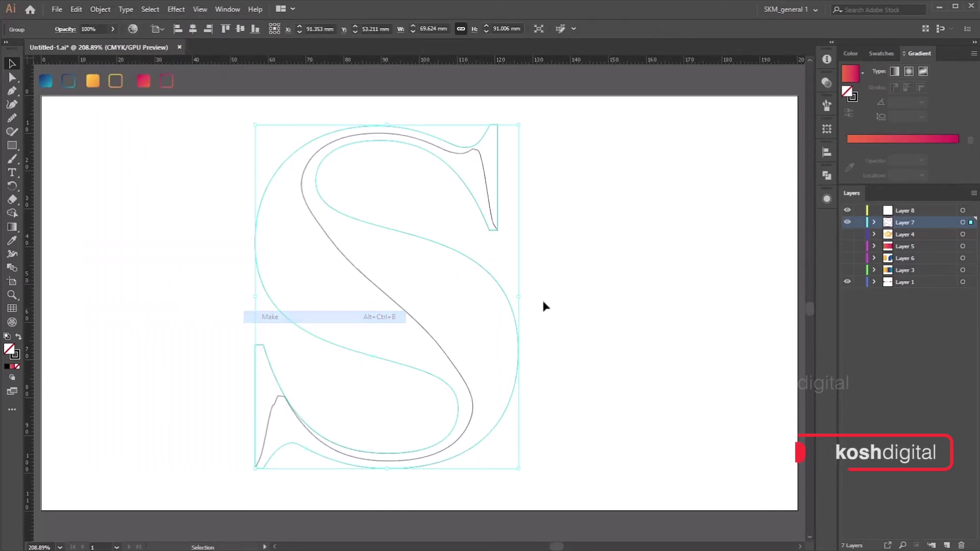
# Set Blend Options spacing to Specified Steps, raising the count to 27 with preview on.
pyautogui.doubleClick(13, 267)
pyautogui.click(177, 387)
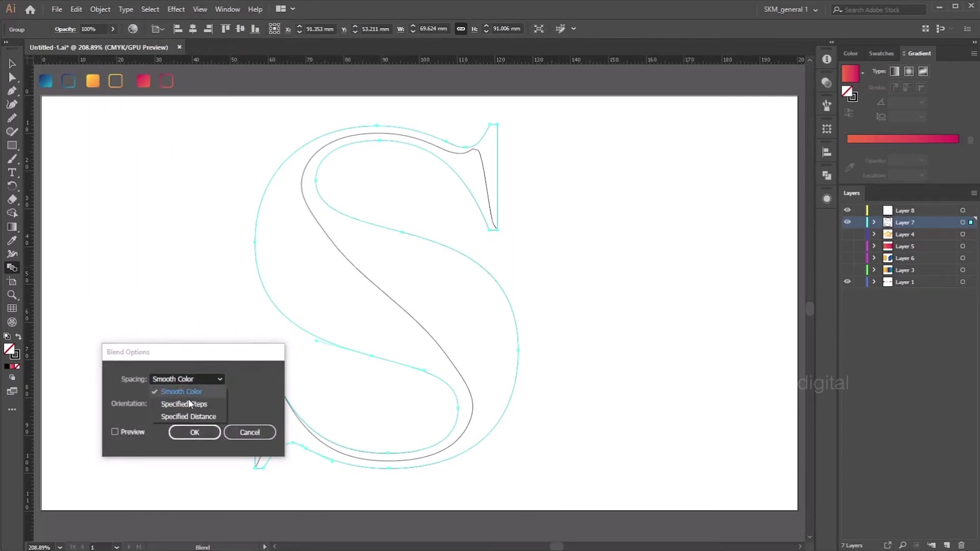
pyautogui.click(188, 403)
pyautogui.moveTo(196, 349); pyautogui.dragTo(164, 287)
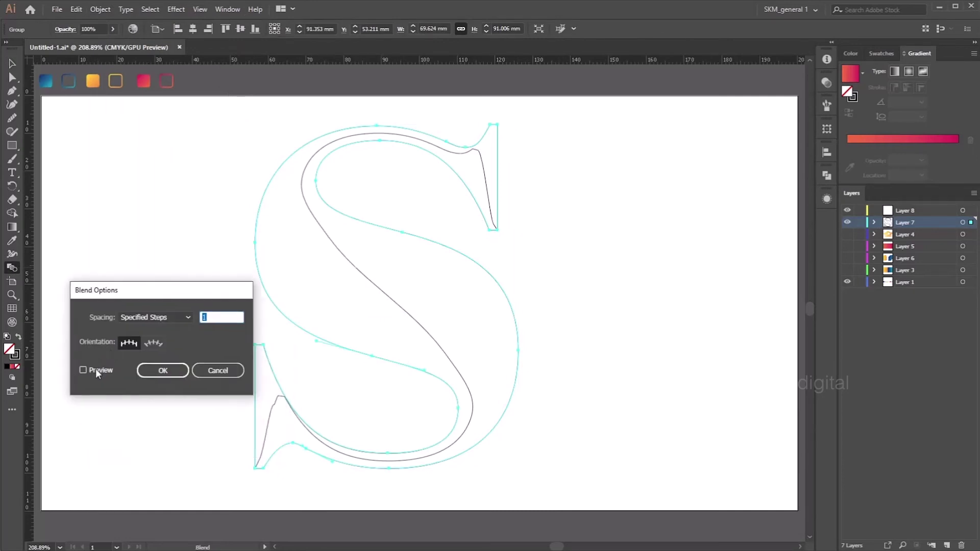
pyautogui.click(96, 372)
pyautogui.click(215, 318)
pyautogui.press('Up')
pyautogui.press('Up')
pyautogui.press('Up')
pyautogui.press('Up')
pyautogui.press('Up')
pyautogui.press('Up')
pyautogui.press('Up')
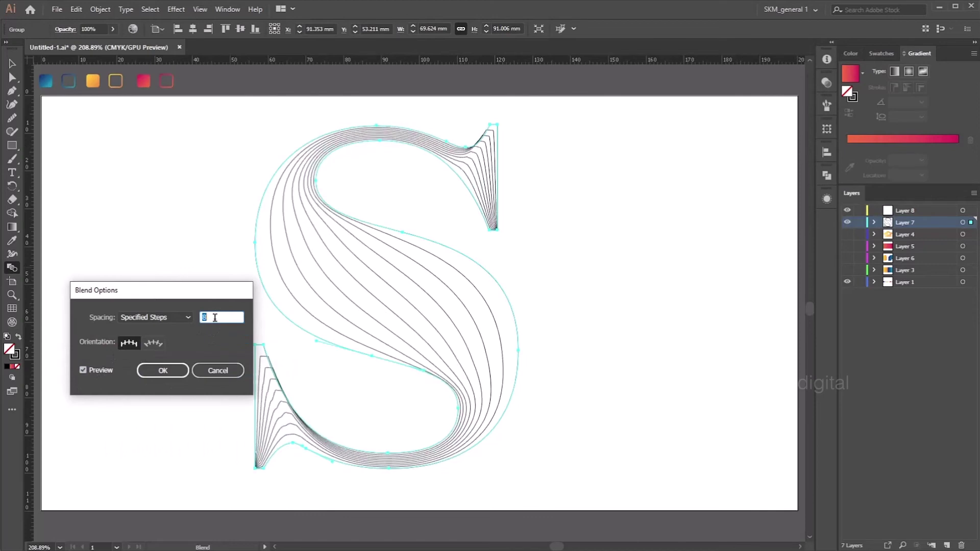
pyautogui.press('Up')
pyautogui.press('Up')
pyautogui.press('Up')
pyautogui.press('Up')
pyautogui.press('Up')
pyautogui.press('Up')
pyautogui.press('Up')
pyautogui.press('Up')
pyautogui.press('Up')
pyautogui.press('Up')
pyautogui.press('Up')
pyautogui.press('Up')
pyautogui.press('Up')
pyautogui.press('Up')
pyautogui.press('Up')
pyautogui.press('Up')
pyautogui.press('Up')
pyautogui.press('Up')
pyautogui.press('Up')
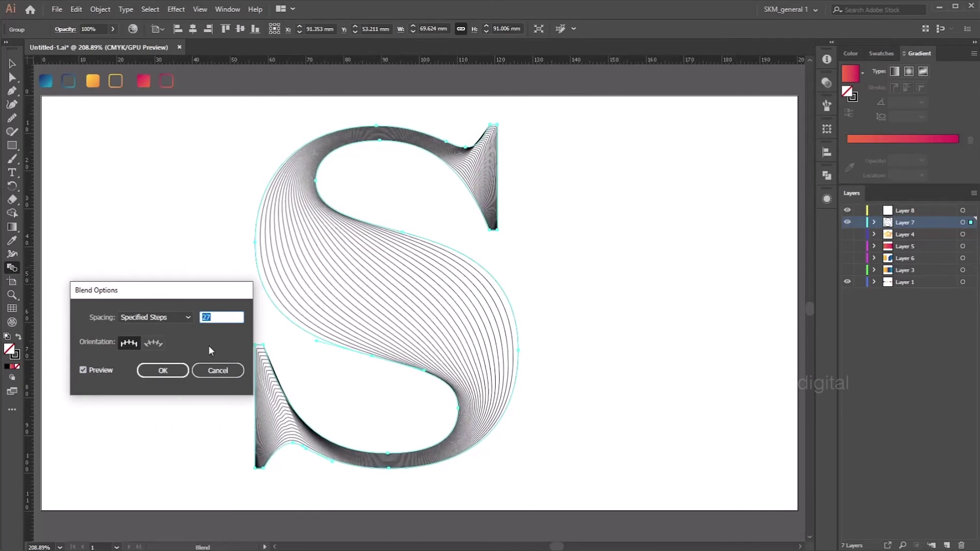
pyautogui.scroll(20, 227, 316)
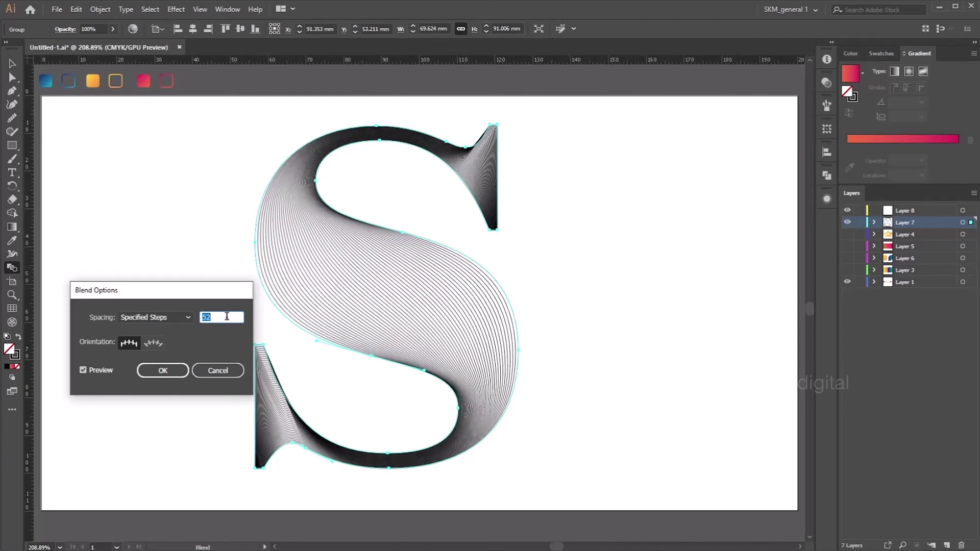
pyautogui.scroll(-20, 226, 316)
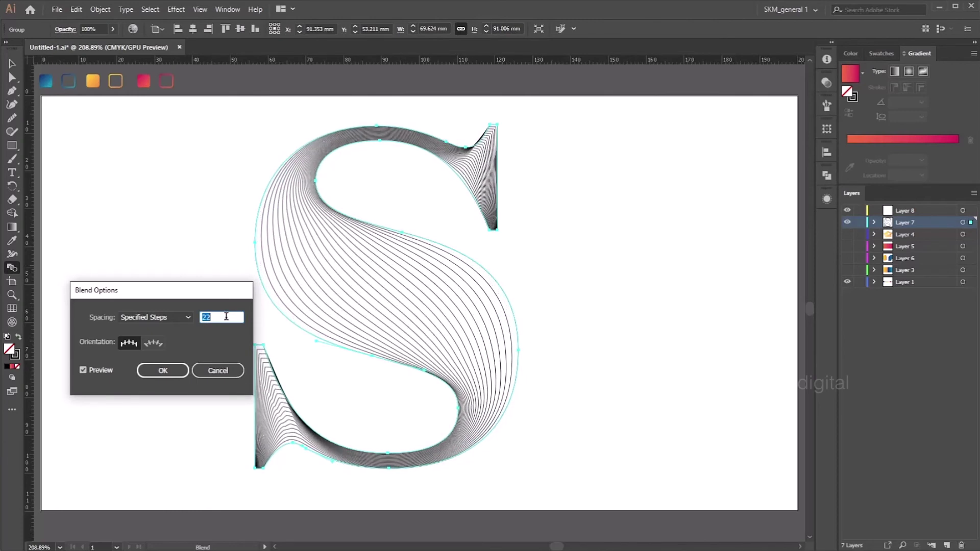
pyautogui.click(161, 370)
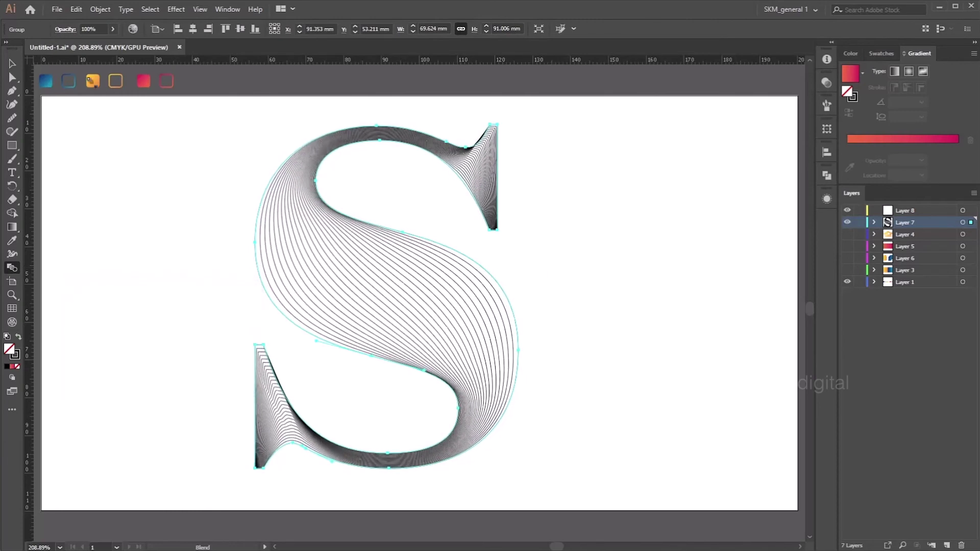
# Give the S blend lines the yellow-to-orange gradient swatch.
pyautogui.click(607, 252)
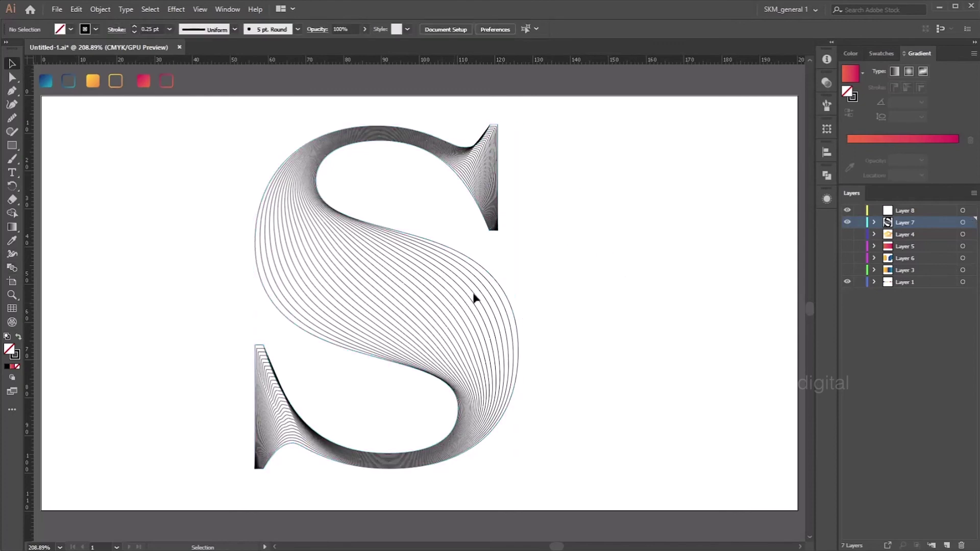
pyautogui.click(493, 291)
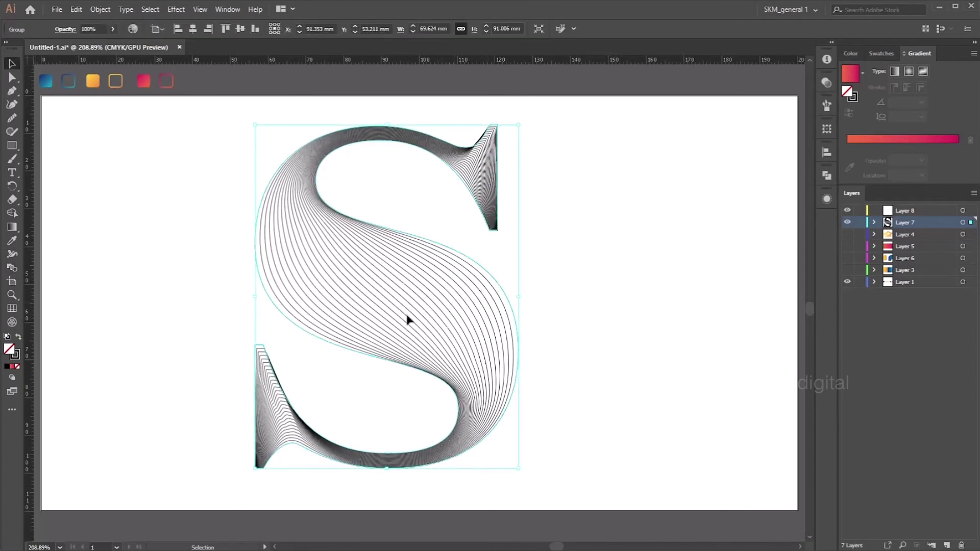
pyautogui.click(12, 240)
pyautogui.click(116, 77)
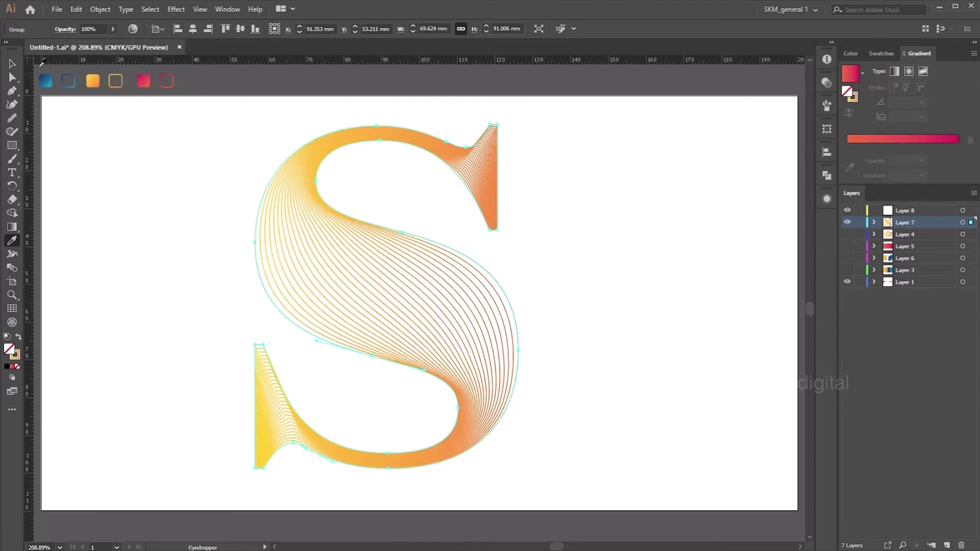
# Enter and exit isolation on the S group, then move Layer 8 below Layer 7.
pyautogui.press('v')
pyautogui.doubleClick(477, 147)
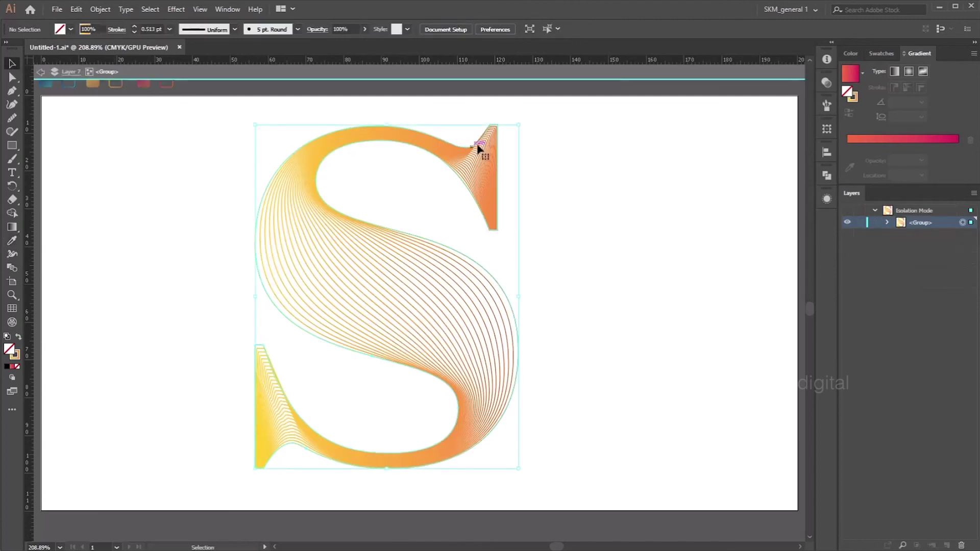
pyautogui.doubleClick(614, 92)
pyautogui.click(917, 211)
pyautogui.moveTo(926, 228); pyautogui.dragTo(925, 226)
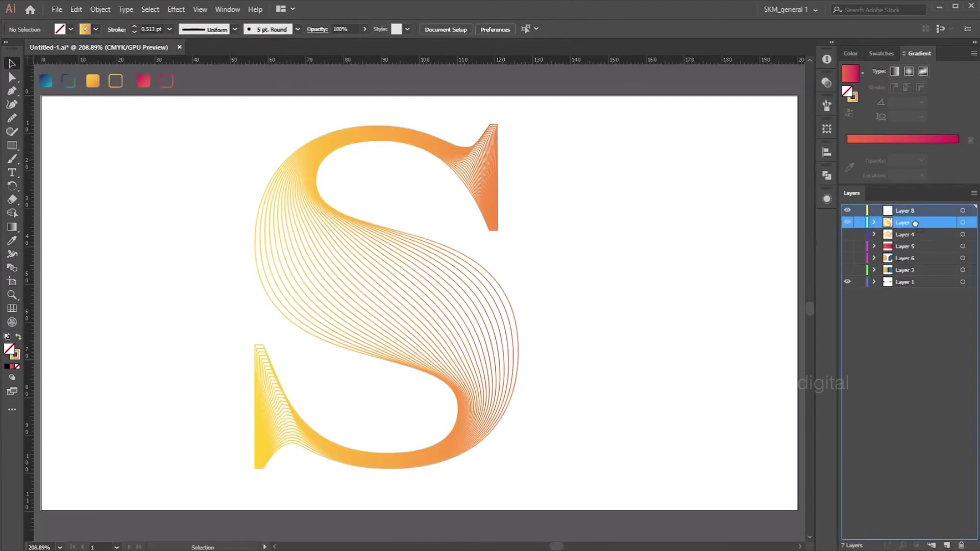
# Draw a full-artboard rectangle and fill it with the pink-to-orange gradient swatch.
pyautogui.press('m')
pyautogui.moveTo(42, 95); pyautogui.dragTo(798, 511)
pyautogui.press('v')
pyautogui.press('.')
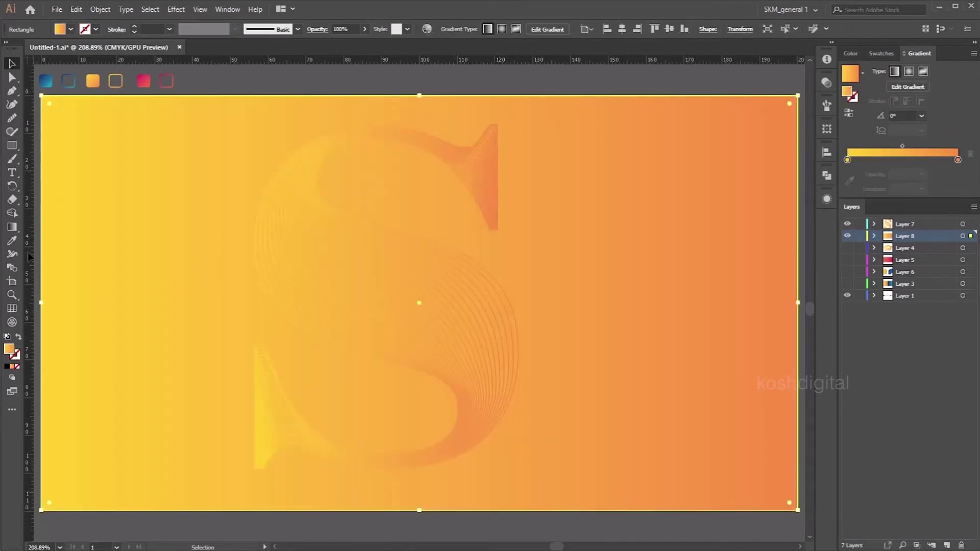
pyautogui.press('i')
pyautogui.click(146, 80)
pyautogui.press('v')
pyautogui.click(229, 80)
# Thin the S blend strokes to 0.25 pt in isolation mode.
pyautogui.doubleClick(513, 310)
pyautogui.press('Escape')
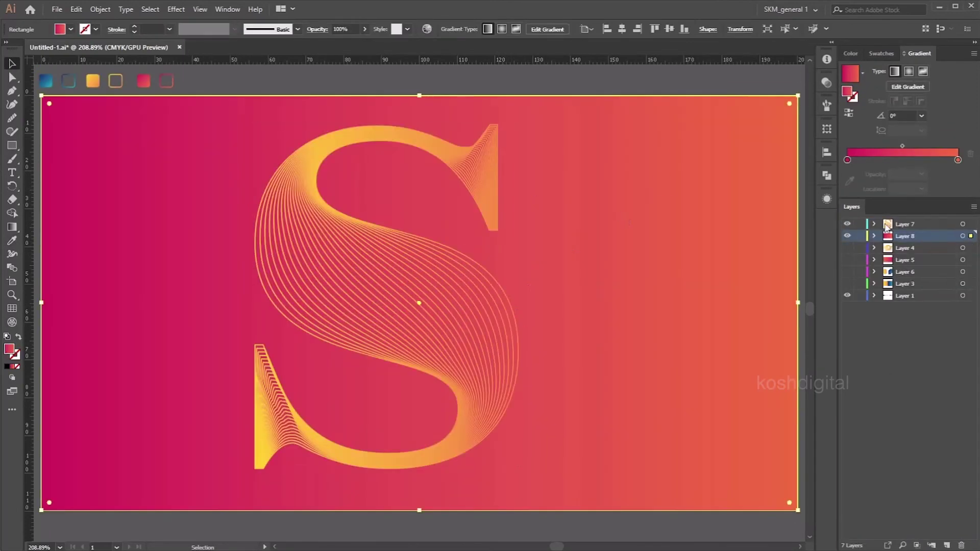
pyautogui.doubleClick(479, 146)
pyautogui.click(434, 139)
pyautogui.click(169, 29)
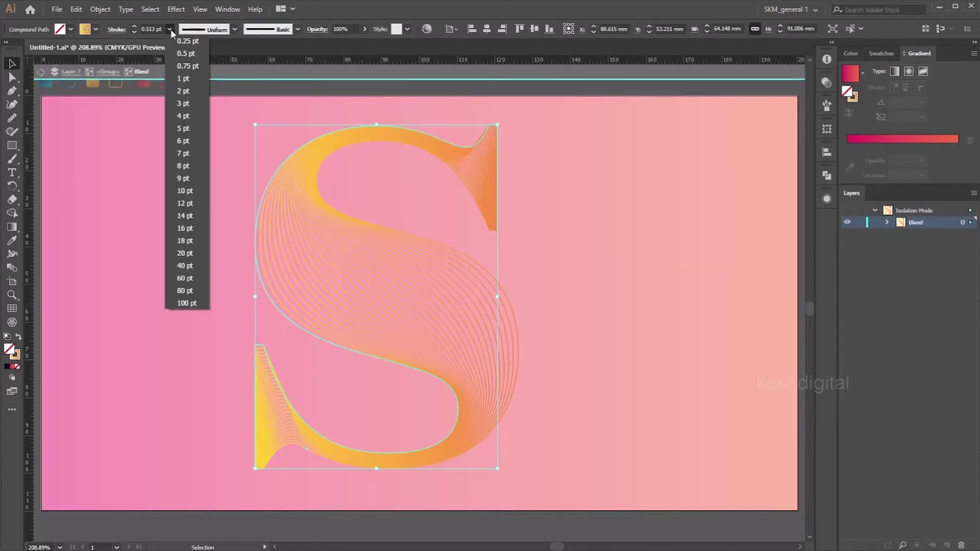
pyautogui.click(184, 40)
pyautogui.moveTo(148, 30); pyautogui.dragTo(186, 32)
pyautogui.write('05')
pyautogui.press('Return')
pyautogui.hotkey('ctrl', 'z')
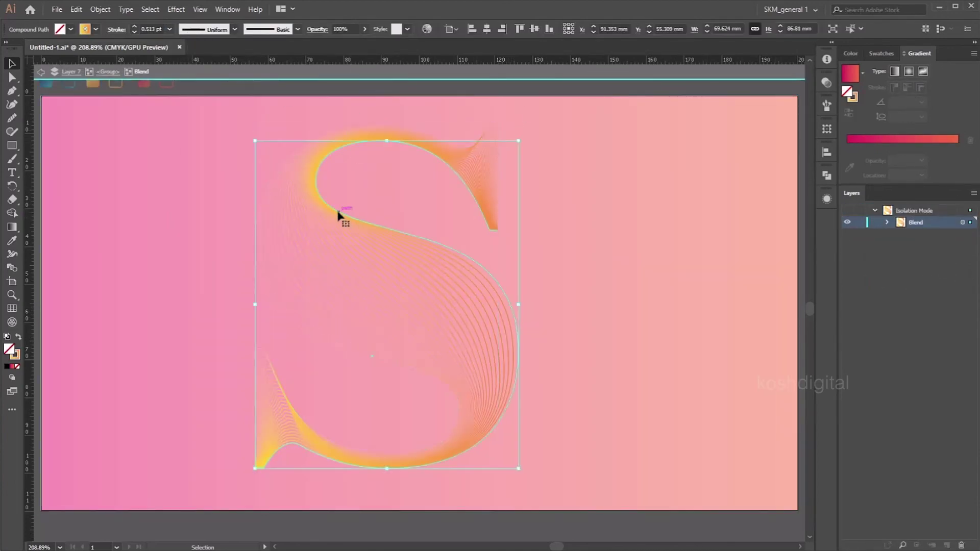
pyautogui.click(170, 30)
pyautogui.click(180, 41)
pyautogui.doubleClick(577, 153)
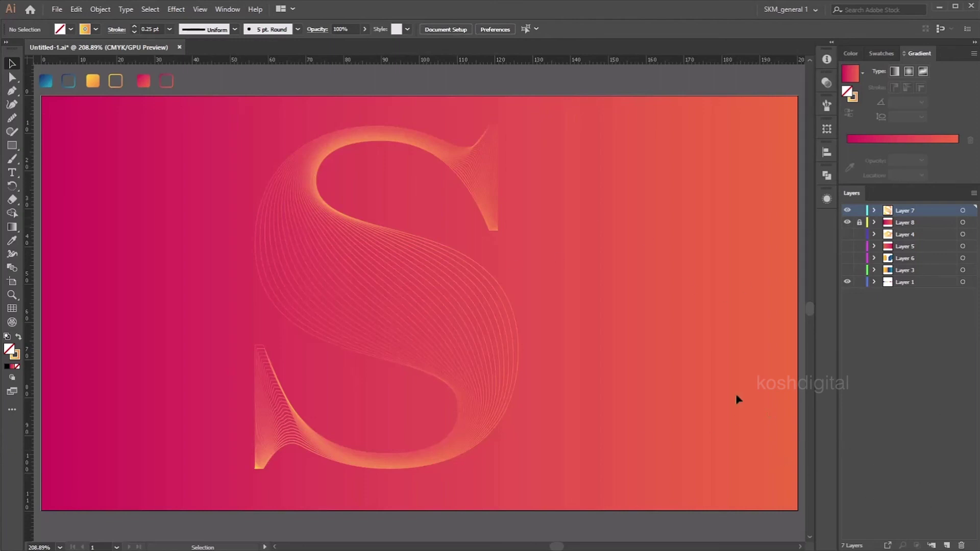
# Give the background rectangle the navy-to-teal gradient swatch.
pyautogui.click(866, 225)
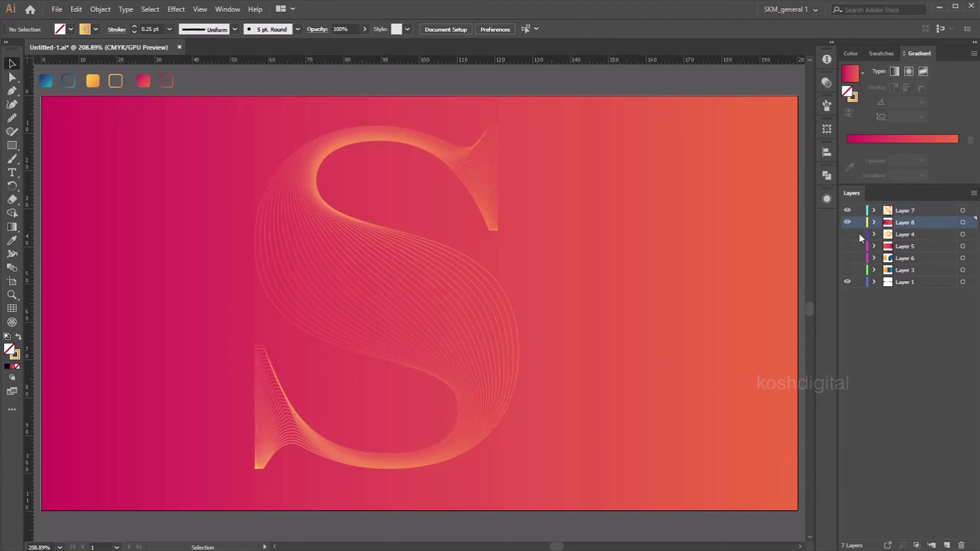
pyautogui.click(689, 234)
pyautogui.press('i')
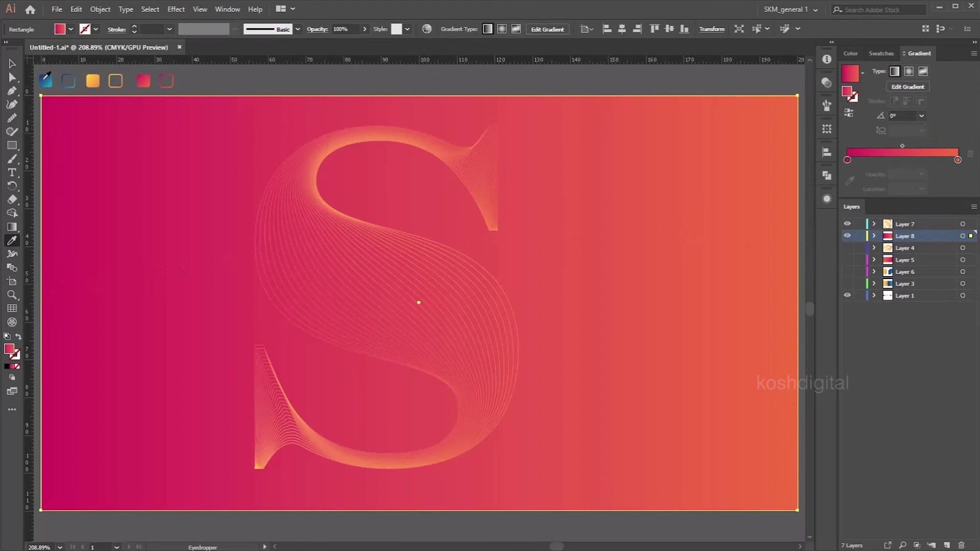
pyautogui.click(46, 80)
pyautogui.click(12, 63)
pyautogui.click(235, 67)
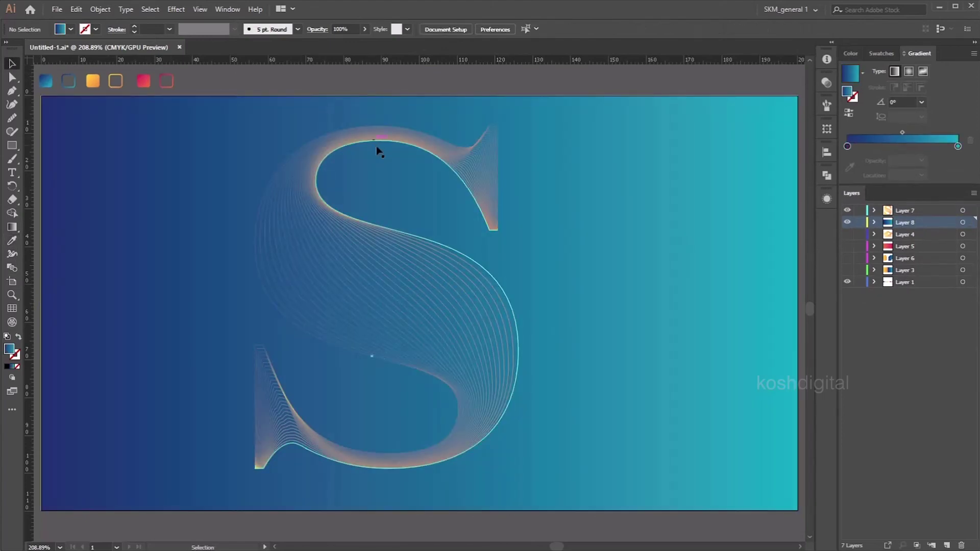
# Apply the matching blue gradient swatch to the S contour lines.
pyautogui.click(382, 138)
pyautogui.click(12, 241)
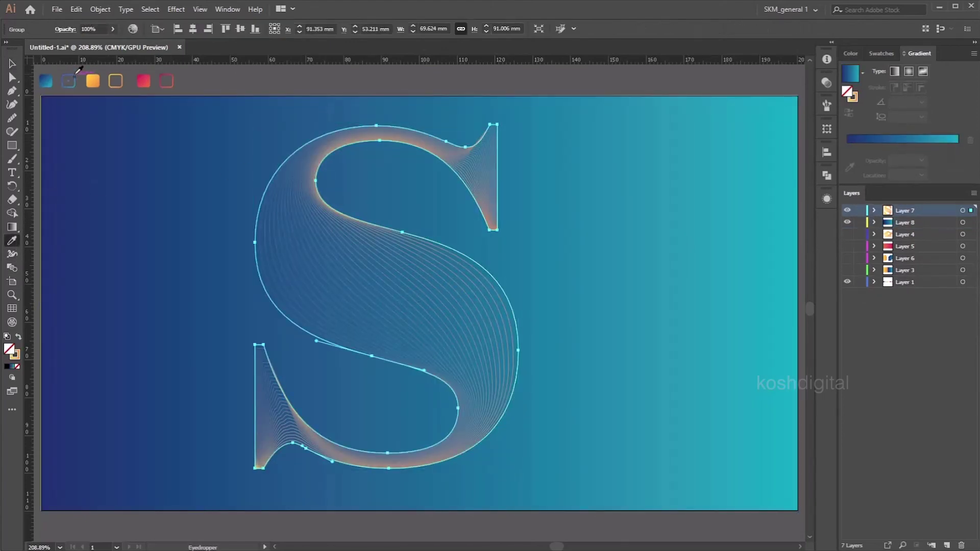
pyautogui.click(68, 80)
pyautogui.click(12, 63)
pyautogui.click(441, 101)
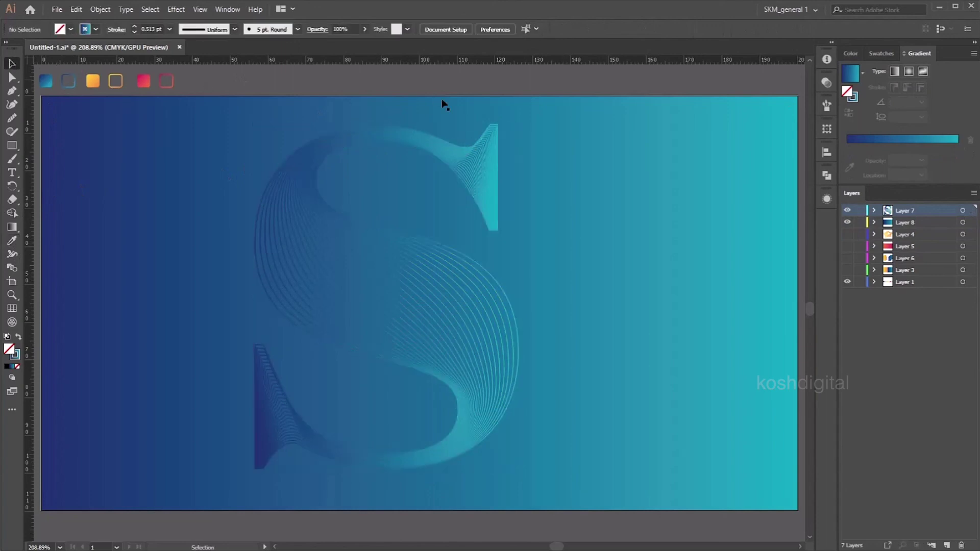